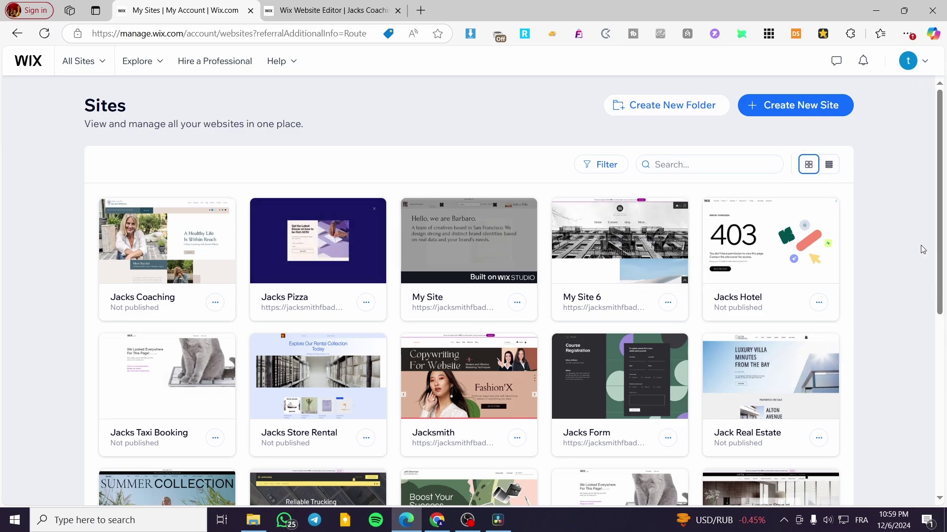
# Step: Open the dashboard of the Jacks Coaching site and switch to its website editor
pyautogui.moveTo(124, 237)
pyautogui.click(170, 241)
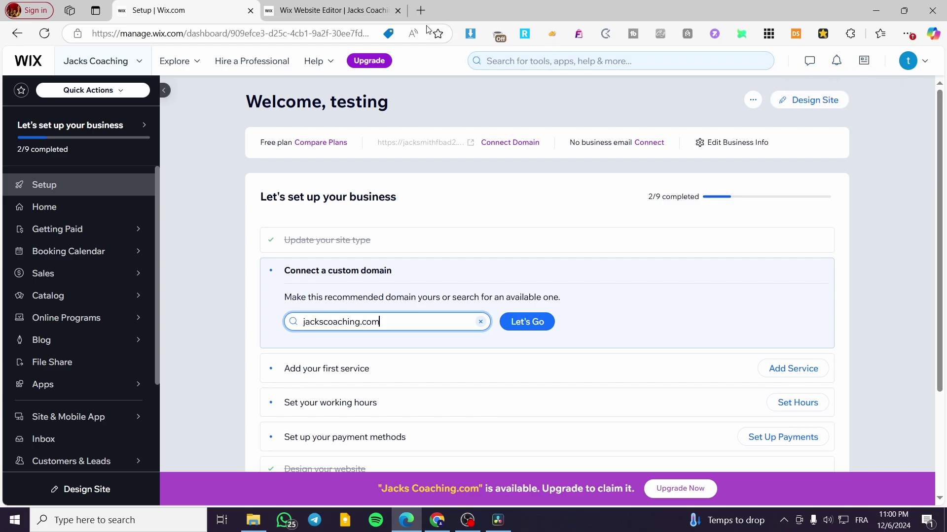
pyautogui.click(337, 7)
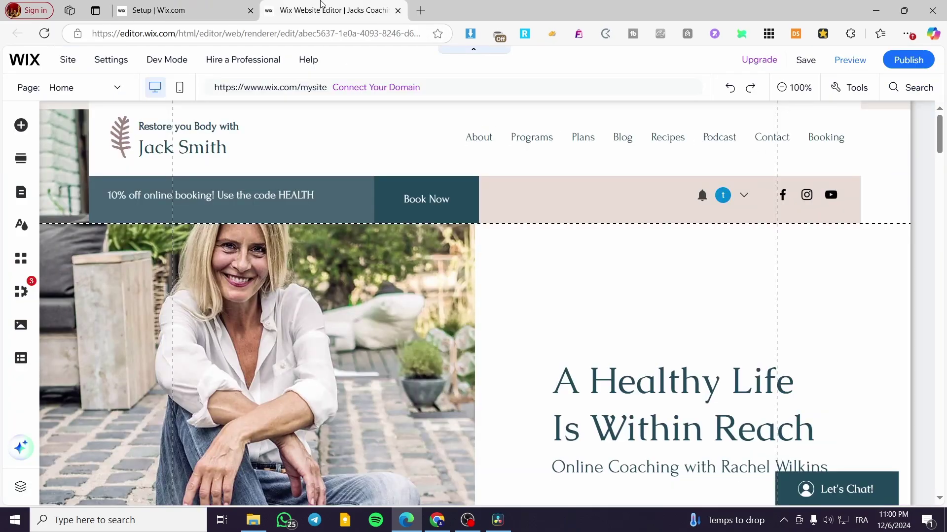
pyautogui.click(214, 6)
pyautogui.click(270, 6)
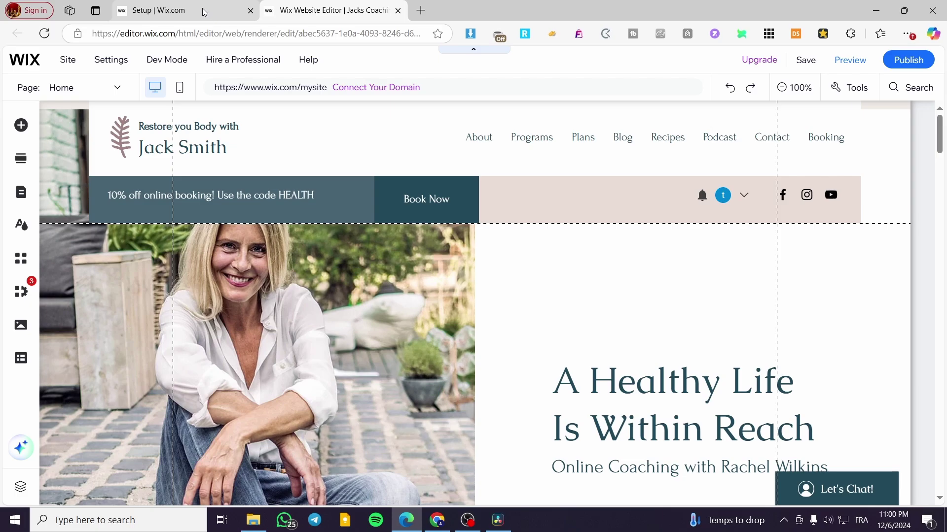
pyautogui.moveTo(204, 12)
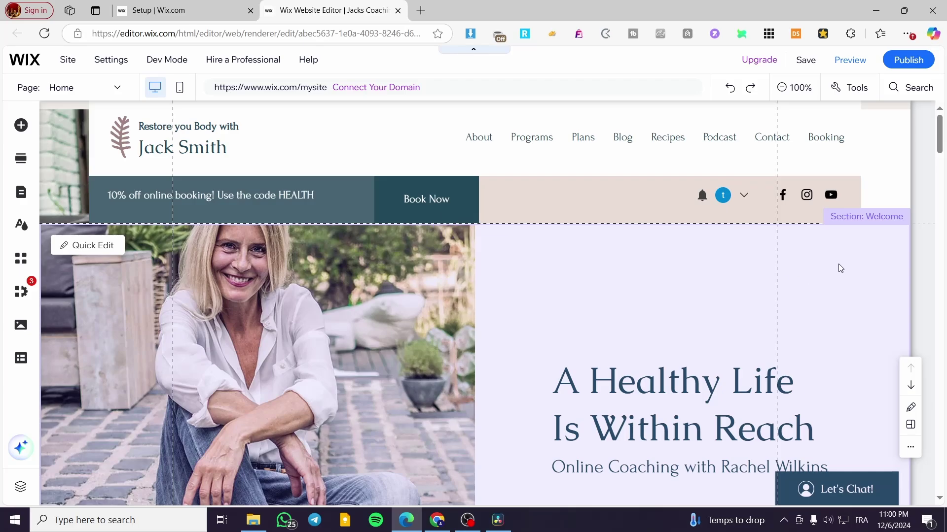
# Step: Look at the introduction to the CMS in the editor and close it without adding it to the site
pyautogui.scroll(-1, 300, 233)
pyautogui.scroll(1, 625, 327)
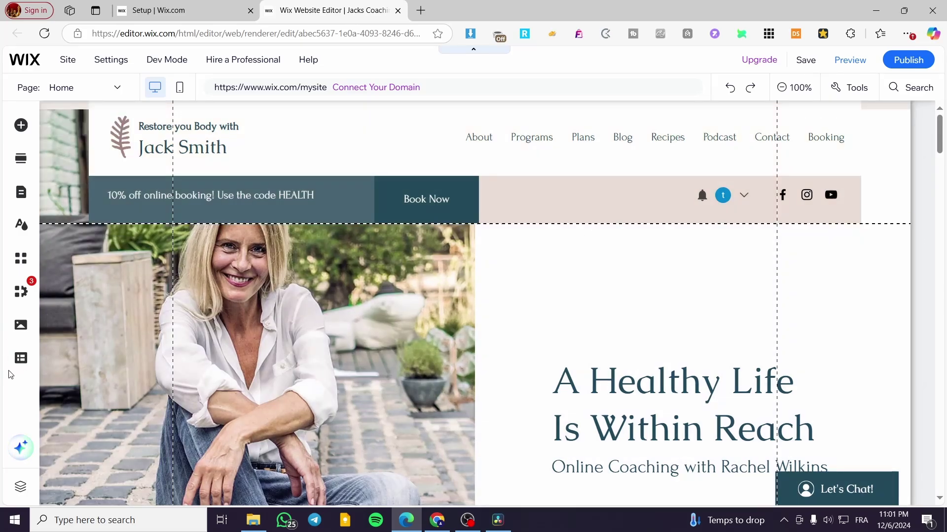
pyautogui.click(22, 362)
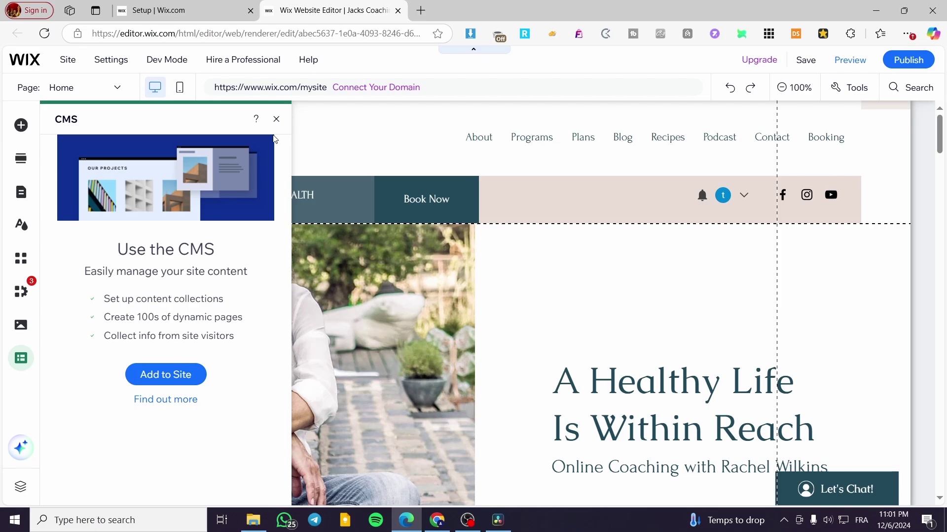
pyautogui.click(277, 120)
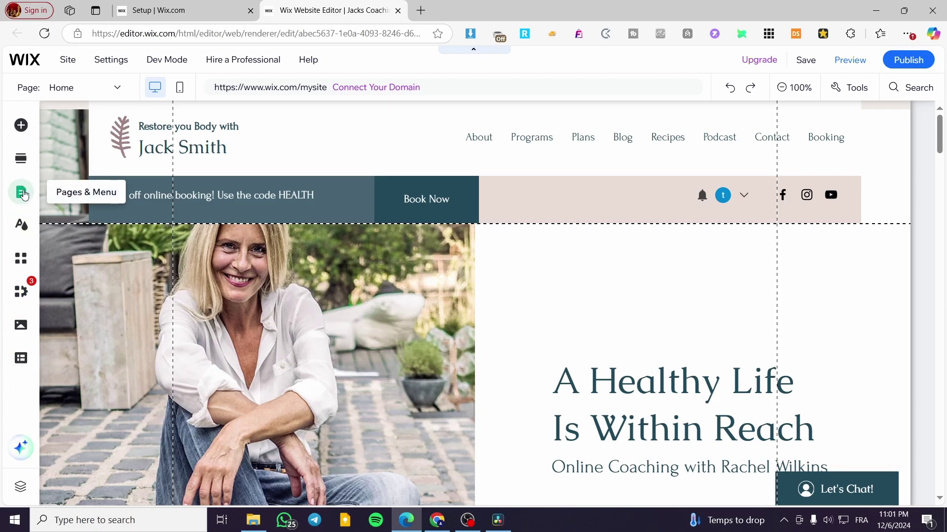
# Step: Start adding a new page to the site menu and show the Dynamic Pages presets
pyautogui.click(24, 195)
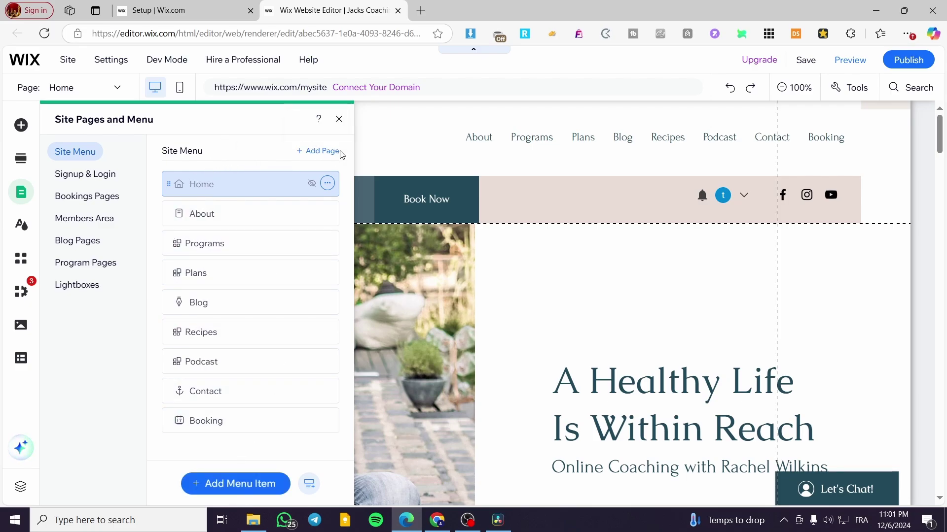
pyautogui.click(322, 151)
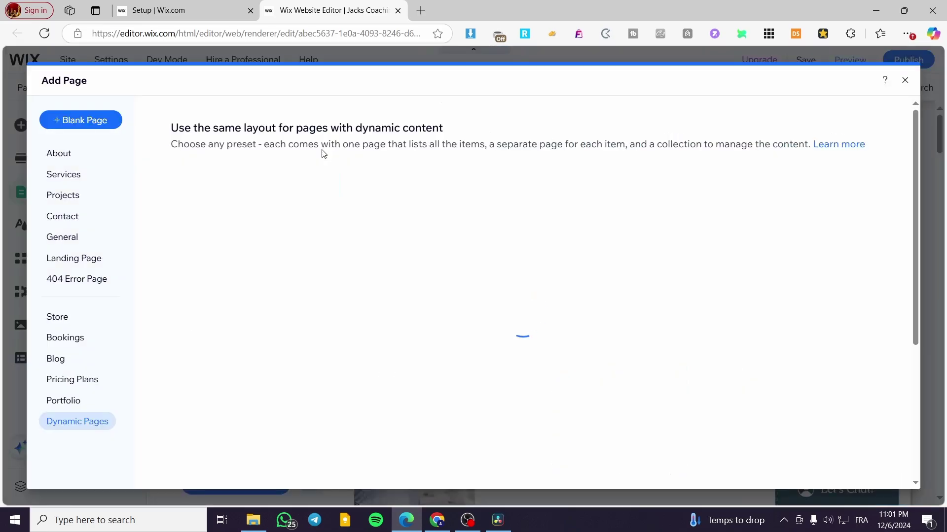
pyautogui.click(73, 152)
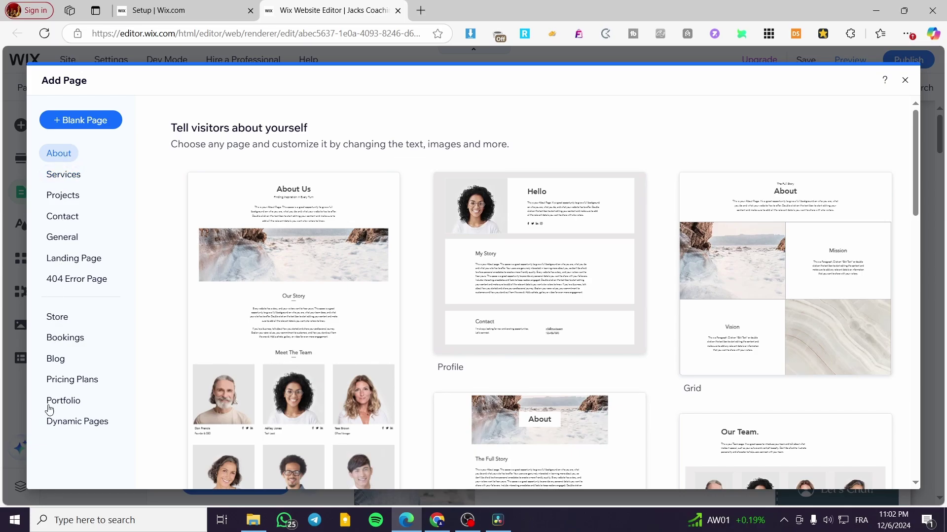
pyautogui.click(68, 432)
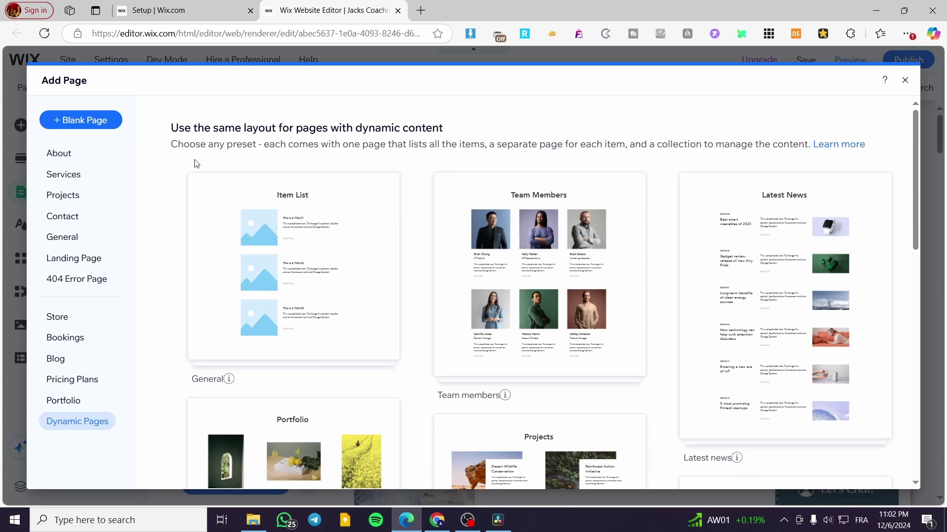
# Step: Examine the available dynamic page presets, such as Team members, Courses, Job listings and Services, and what they include
pyautogui.scroll(-3, 671, 256)
pyautogui.scroll(-8, 671, 255)
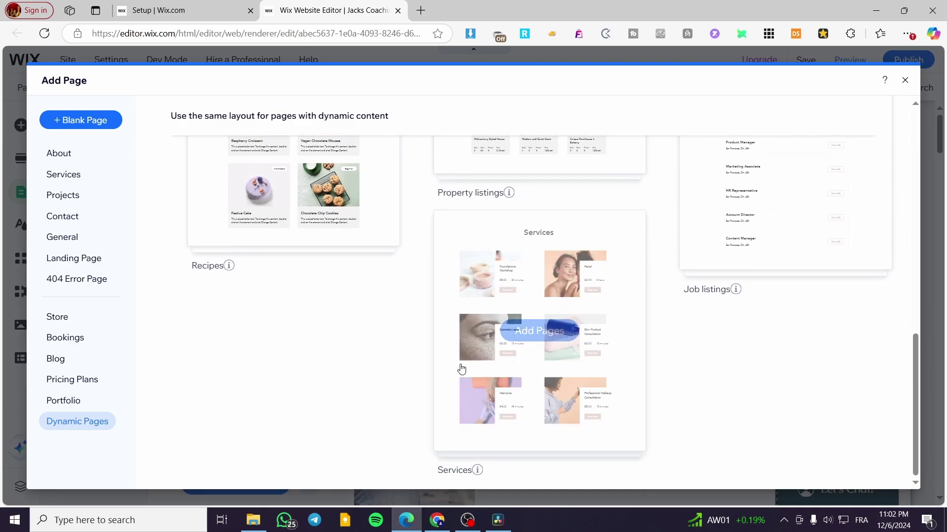
pyautogui.scroll(12, 459, 356)
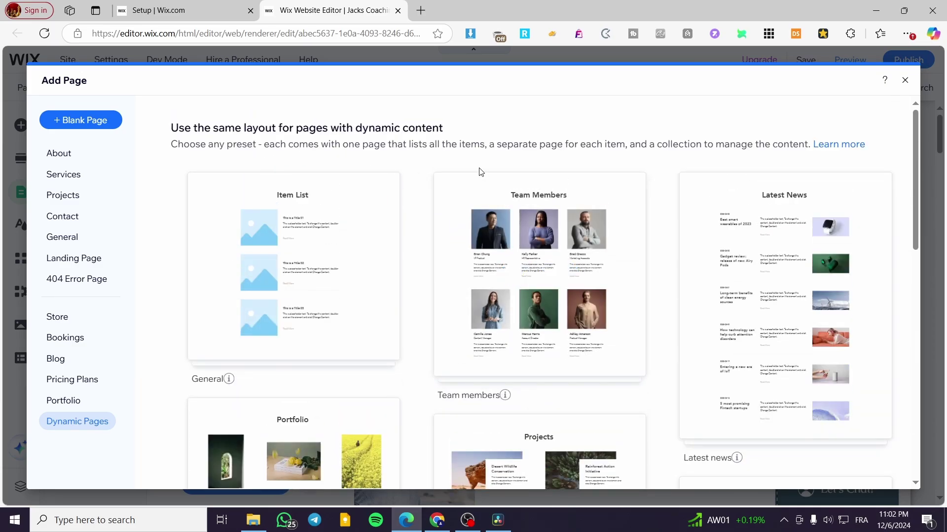
pyautogui.moveTo(700, 295)
pyautogui.scroll(-2, 701, 295)
pyautogui.scroll(2, 700, 295)
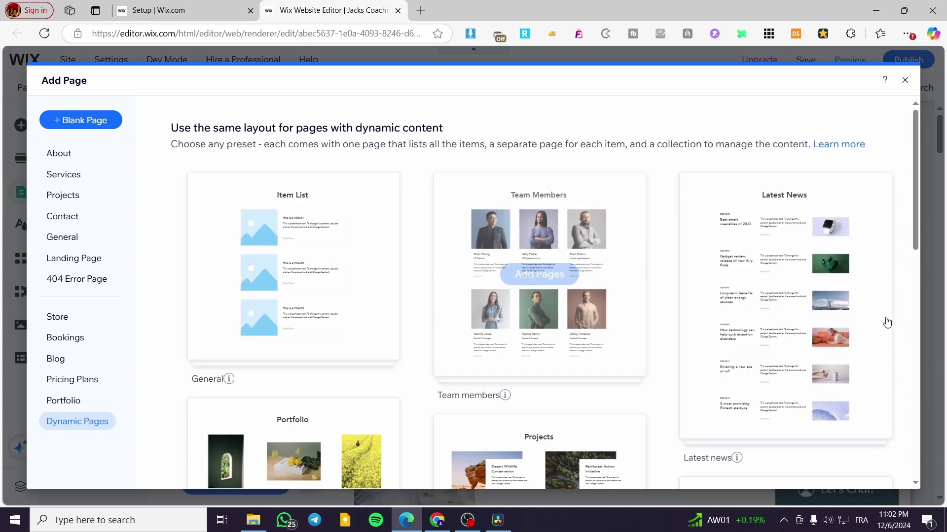
pyautogui.moveTo(886, 323)
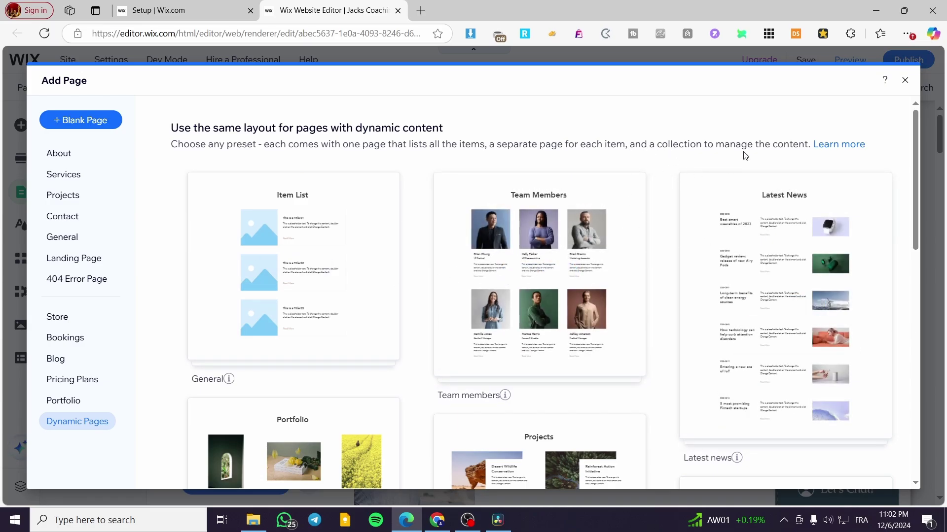
pyautogui.scroll(-4, 673, 324)
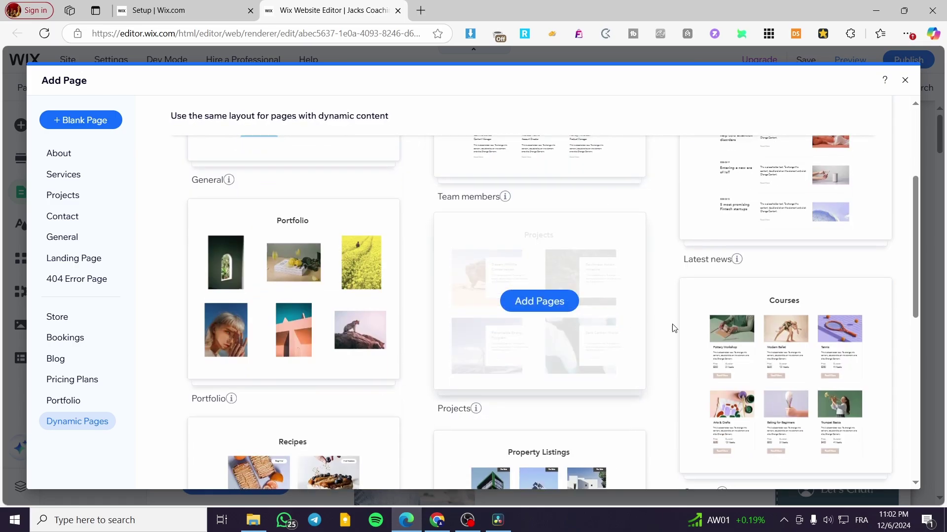
pyautogui.scroll(2, 805, 362)
pyautogui.scroll(-1, 810, 353)
pyautogui.scroll(-3, 810, 353)
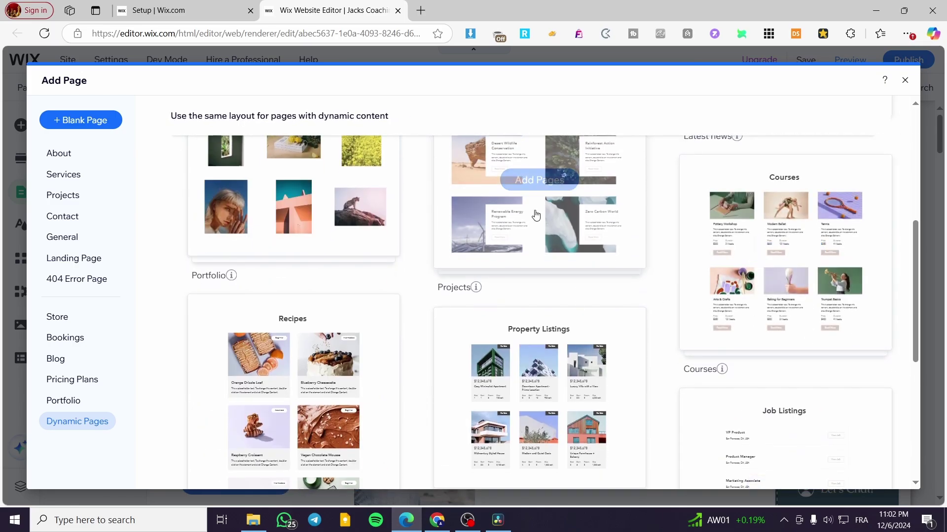
pyautogui.scroll(2, 543, 276)
pyautogui.scroll(3, 334, 357)
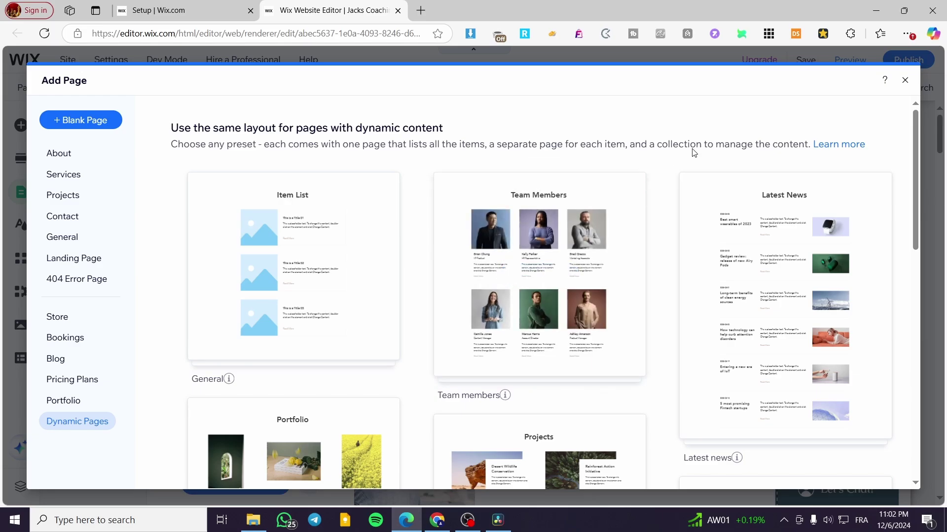
pyautogui.scroll(-9, 860, 155)
pyautogui.scroll(-4, 837, 241)
pyautogui.scroll(3, 737, 328)
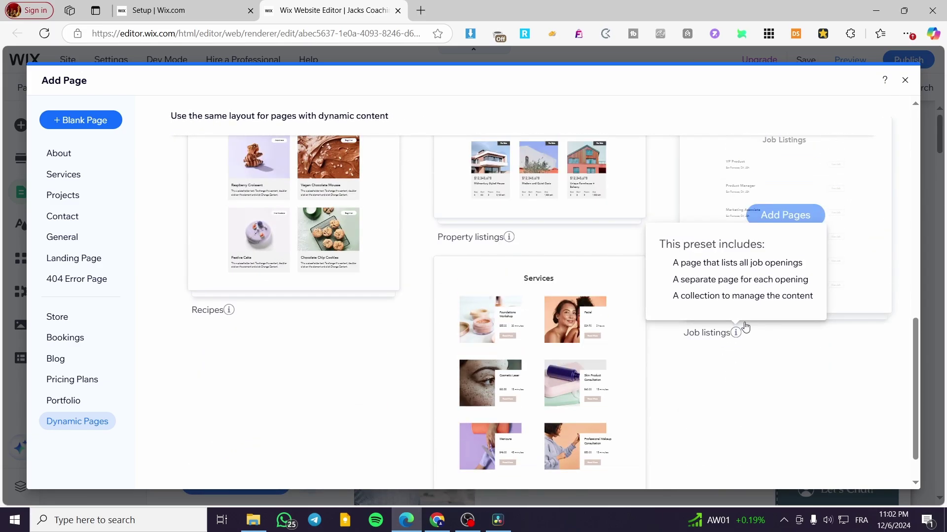
pyautogui.scroll(1, 549, 252)
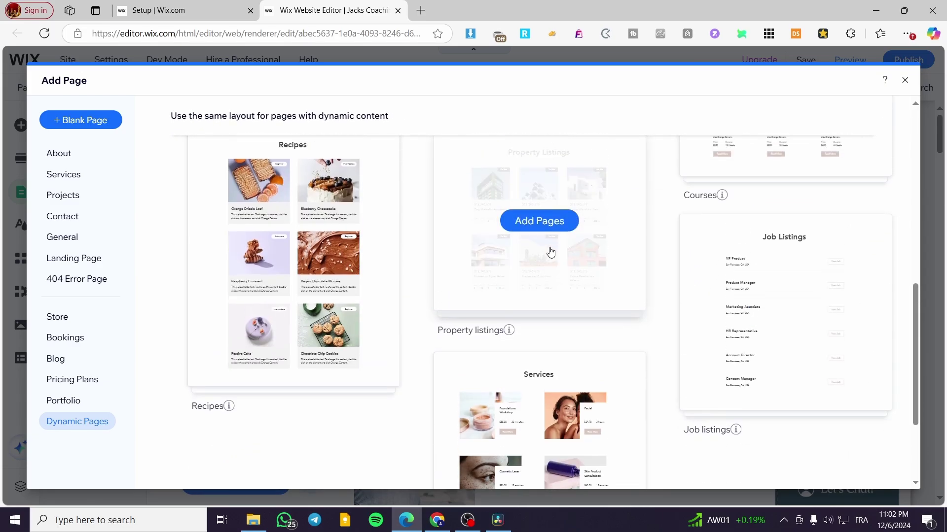
pyautogui.scroll(-1, 427, 258)
pyautogui.scroll(-2, 464, 300)
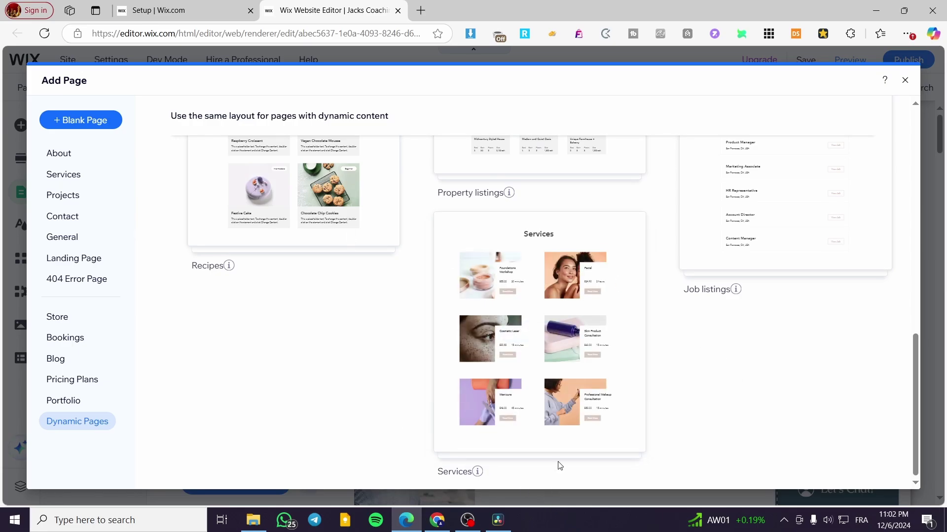
pyautogui.scroll(11, 560, 466)
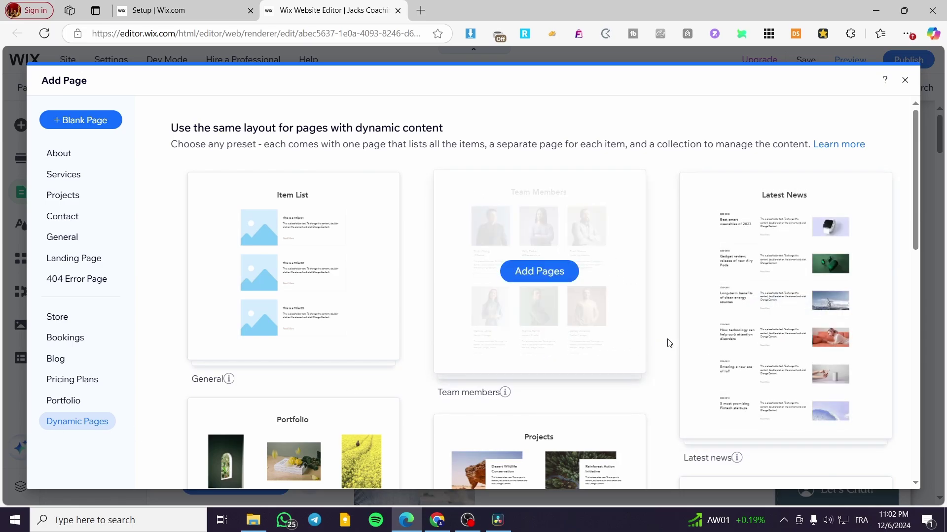
# Step: Add the Services dynamic page preset to the site
pyautogui.scroll(-10, 665, 311)
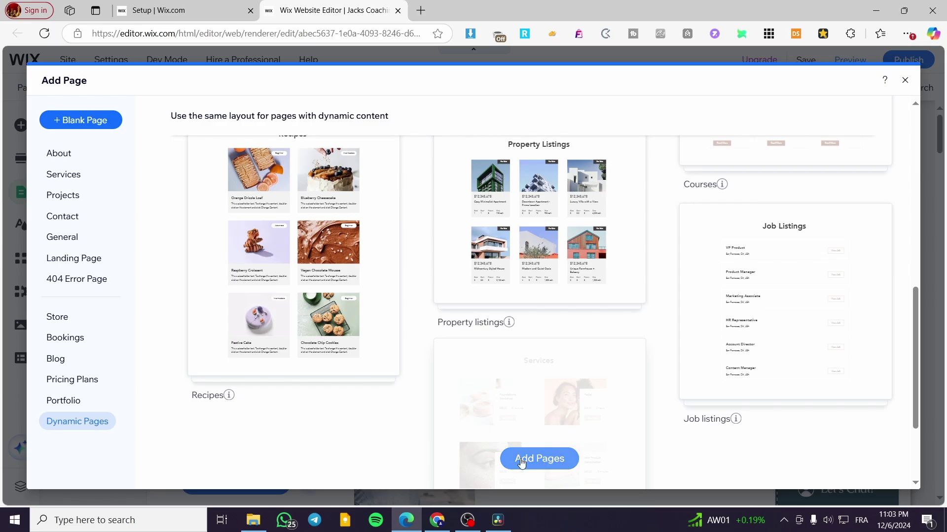
pyautogui.click(546, 464)
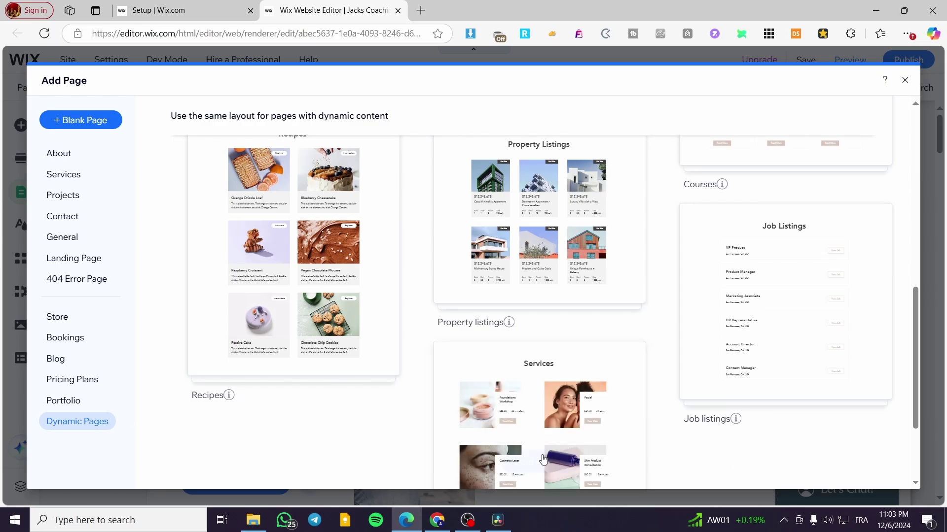
pyautogui.scroll(-3, 545, 353)
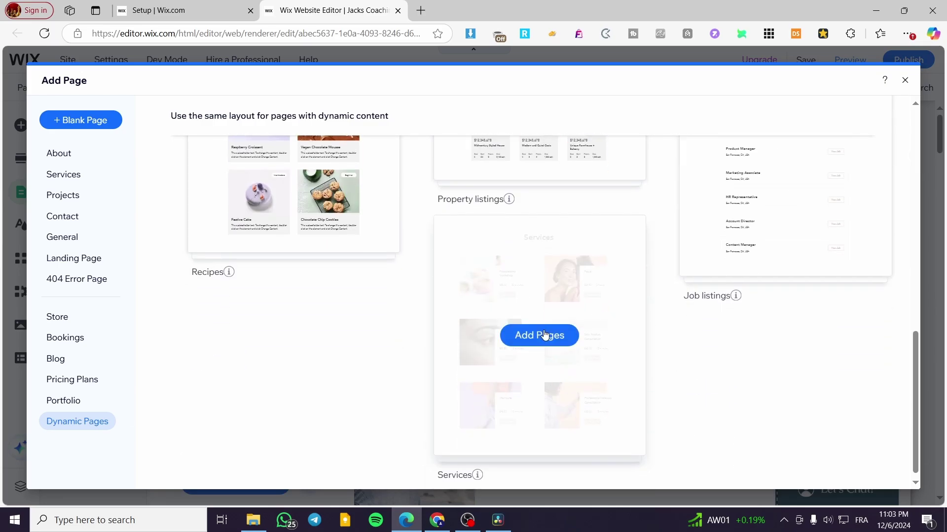
pyautogui.click(547, 335)
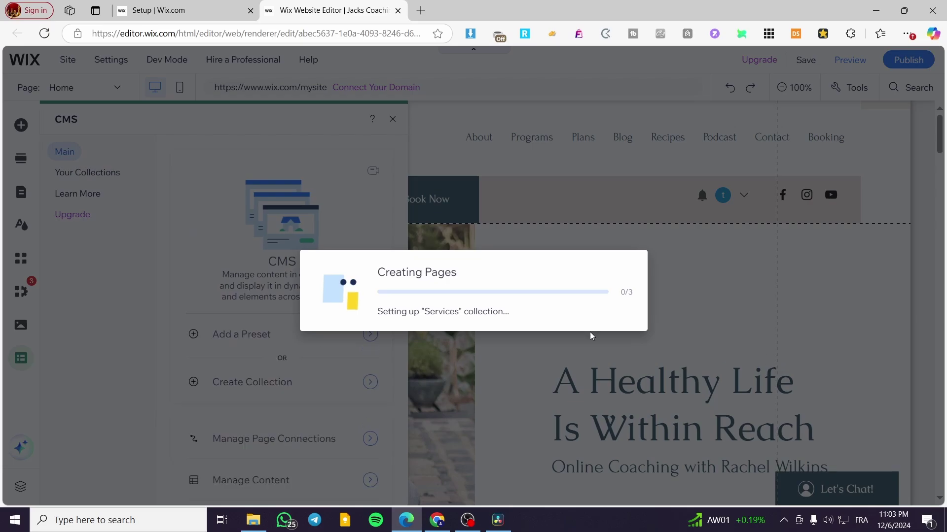
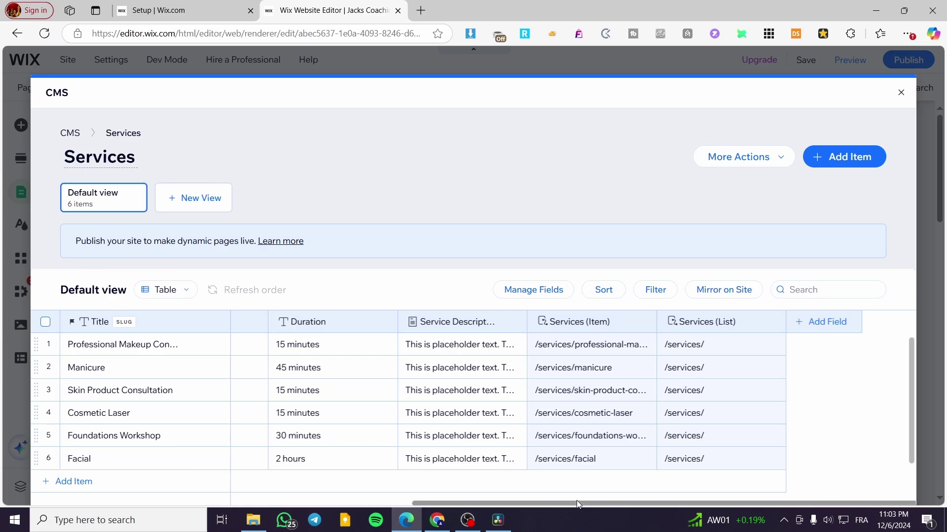
# Step: Create a new view named Service View in the Services collection and make it the active view
pyautogui.moveTo(475, 495); pyautogui.dragTo(201, 493)
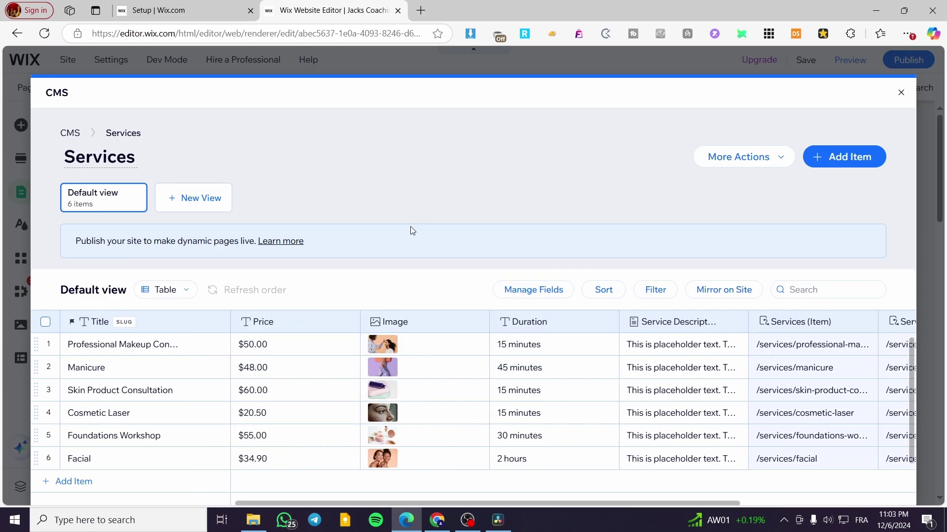
pyautogui.click(190, 198)
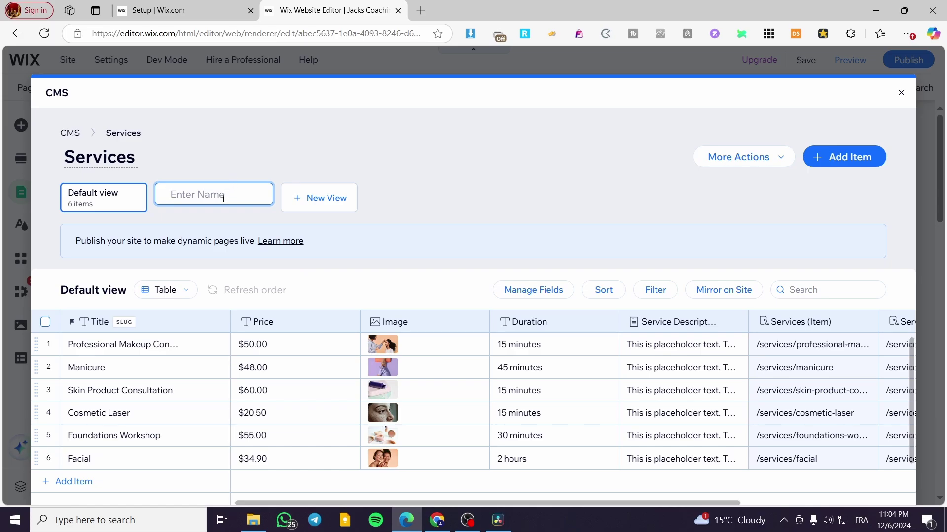
pyautogui.write('Service View')
pyautogui.press('Return')
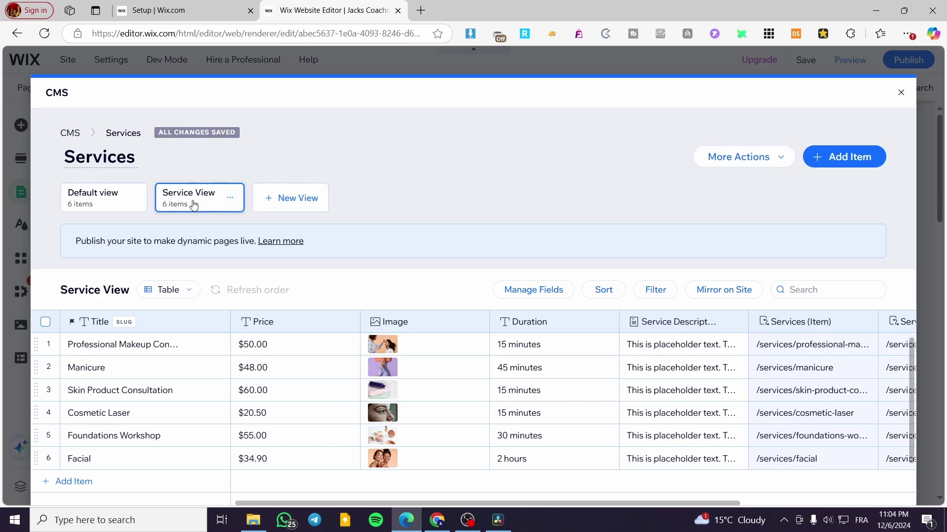
pyautogui.click(89, 197)
pyautogui.click(200, 204)
# Step: Review Service View's layout options and the dynamic page types offered for the Services collection, and close them without adding a page
pyautogui.click(188, 296)
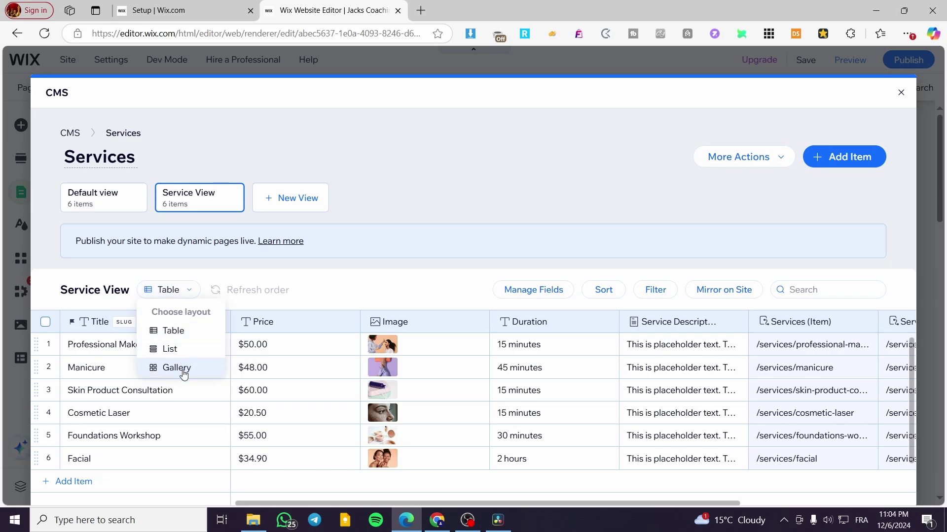
pyautogui.click(631, 142)
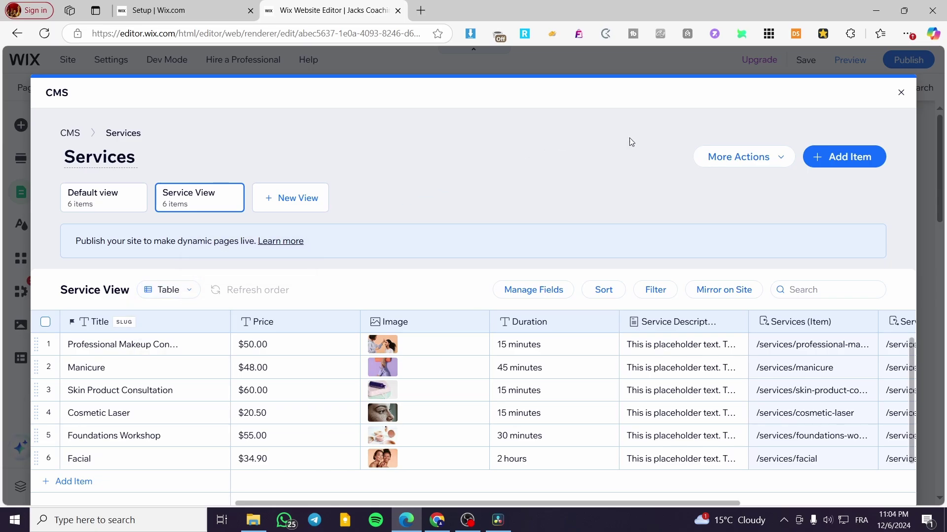
pyautogui.click(794, 163)
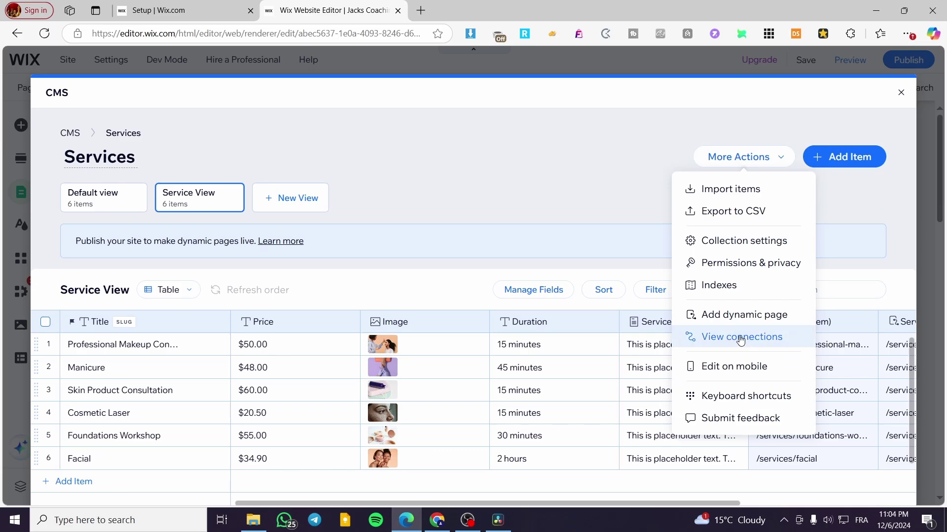
pyautogui.click(755, 323)
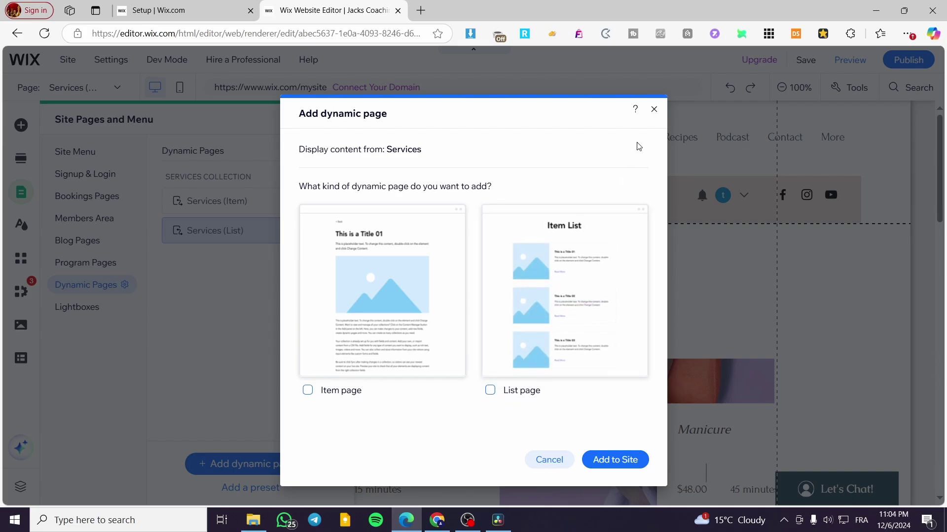
pyautogui.click(653, 110)
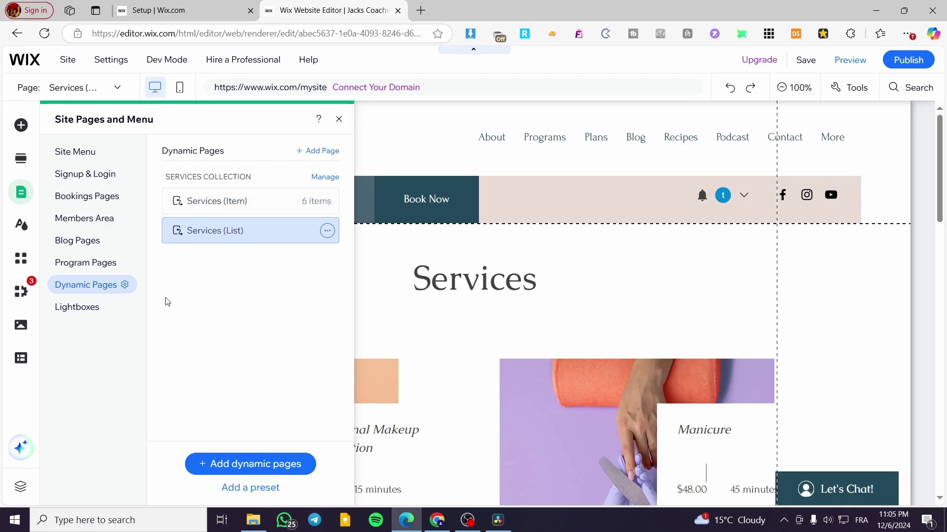
# Step: Open the Services collection from the site's own CMS collections
pyautogui.click(22, 356)
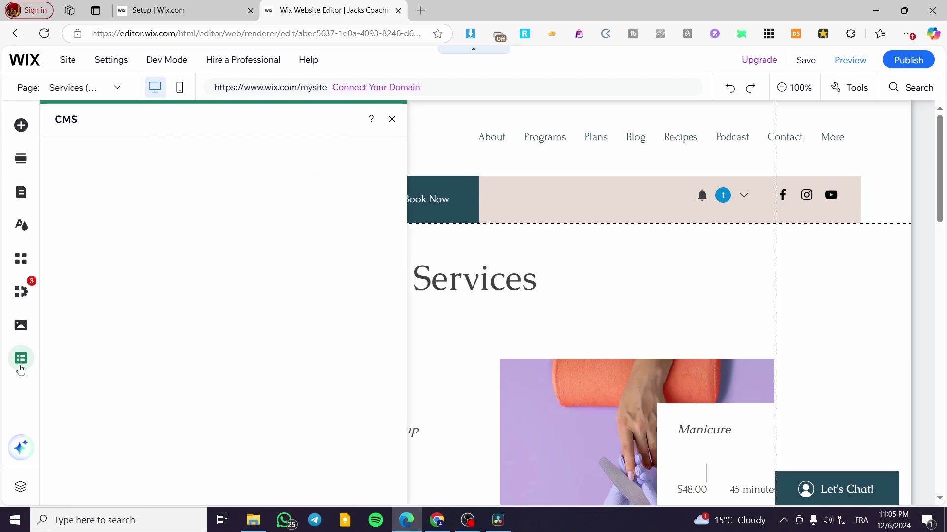
pyautogui.click(88, 173)
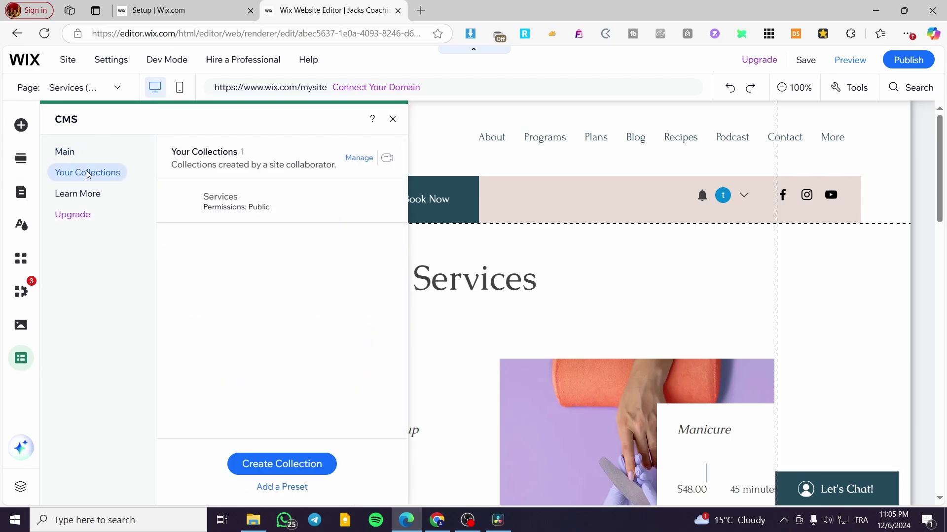
pyautogui.click(245, 200)
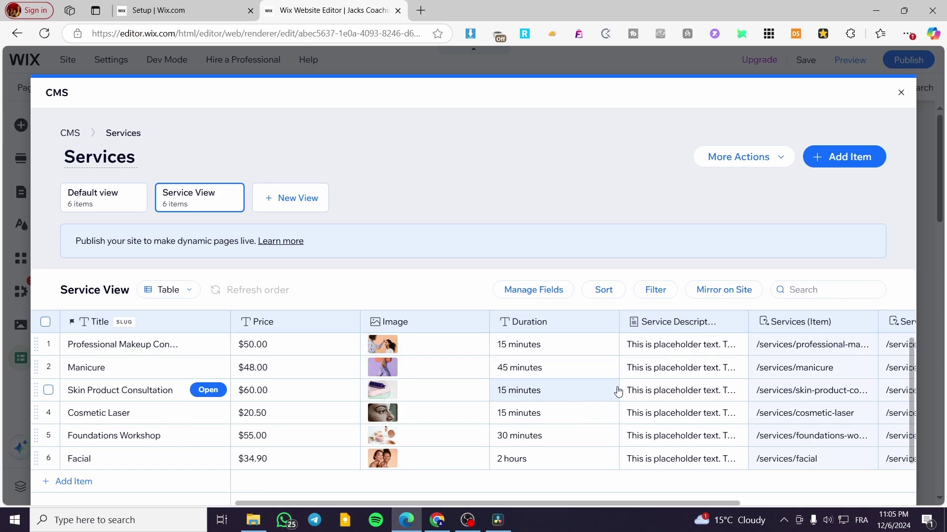
# Step: Review the fields of the new item form for the Services collection, from Title to Services (List), and cancel without adding an item
pyautogui.click(844, 157)
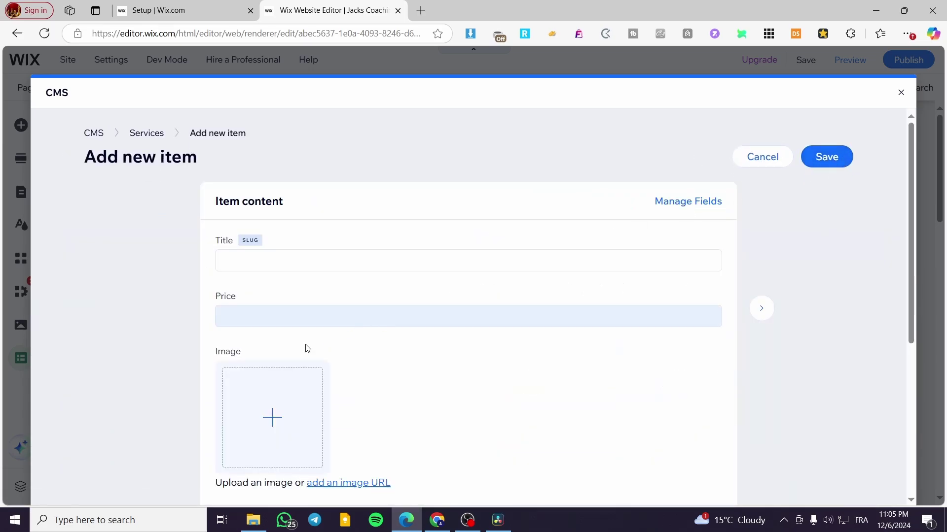
pyautogui.scroll(-2, 251, 267)
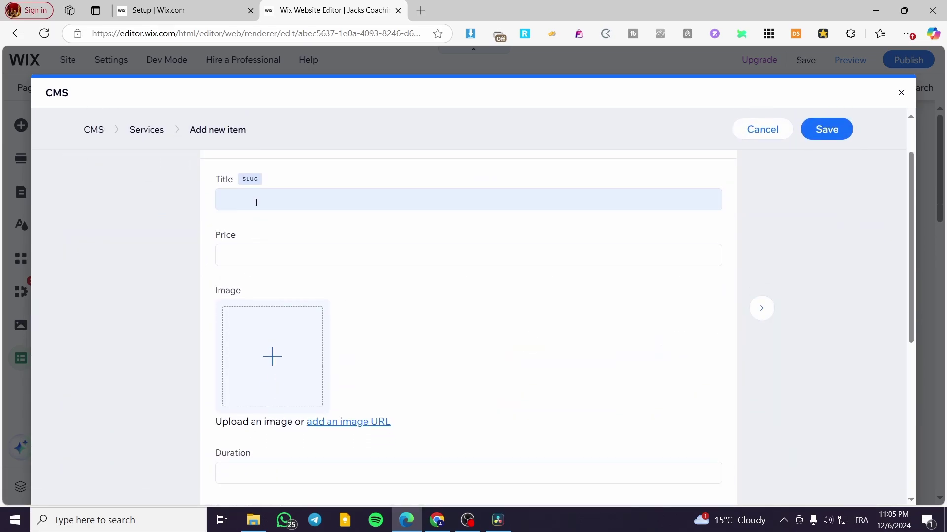
pyautogui.scroll(-4, 243, 266)
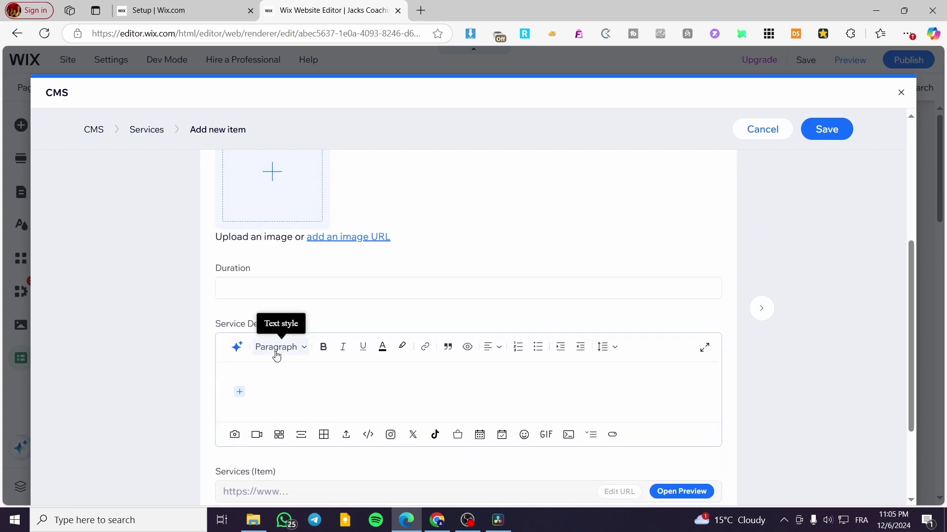
pyautogui.scroll(-1, 279, 384)
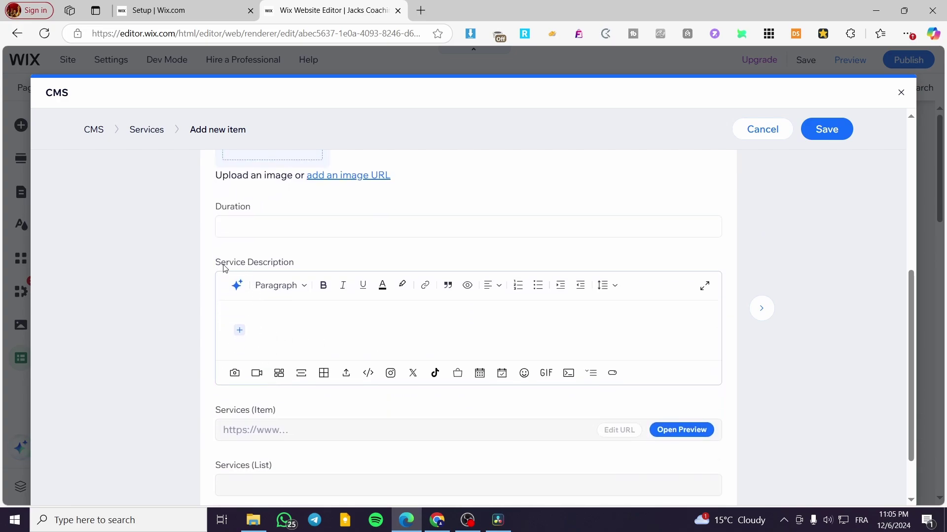
pyautogui.scroll(-1, 295, 288)
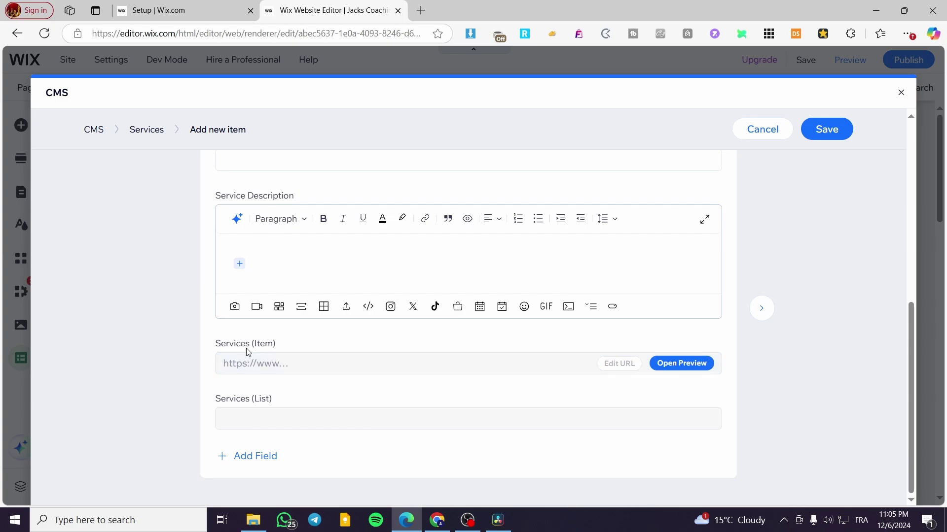
pyautogui.click(302, 363)
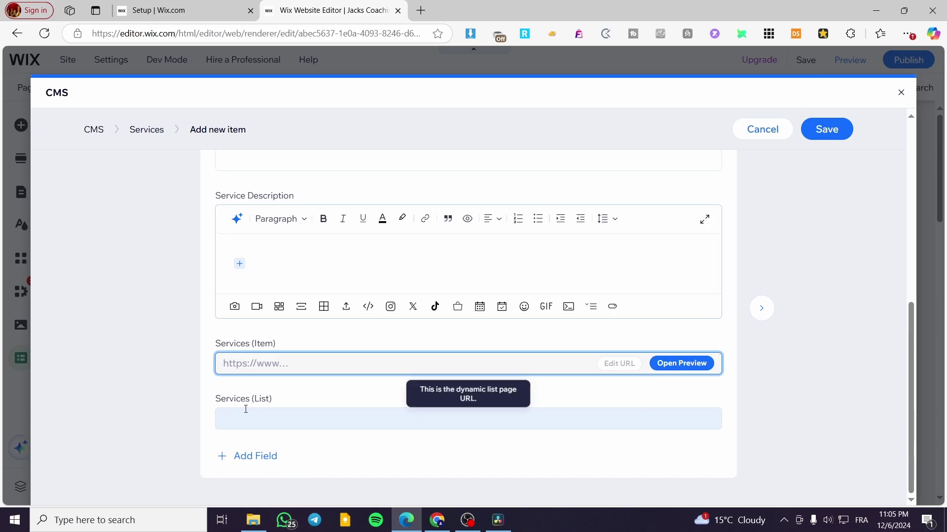
pyautogui.click(769, 127)
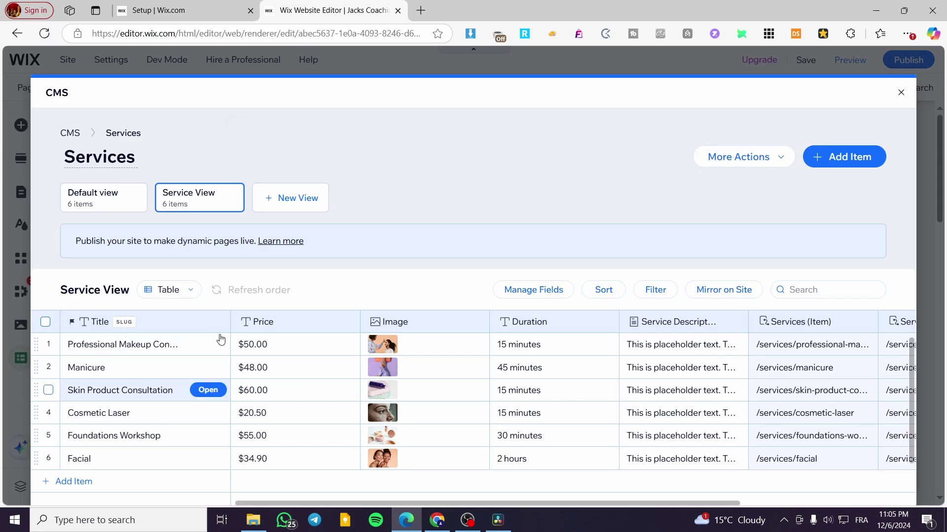
# Step: Leave the Services collection, reopen it to view its items in Service View, and return to the page editor
pyautogui.click(901, 92)
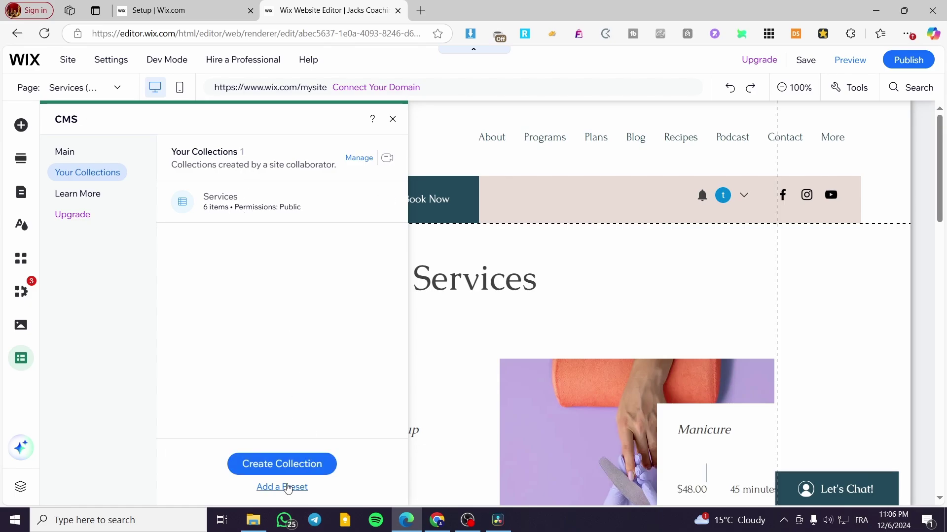
pyautogui.click(252, 203)
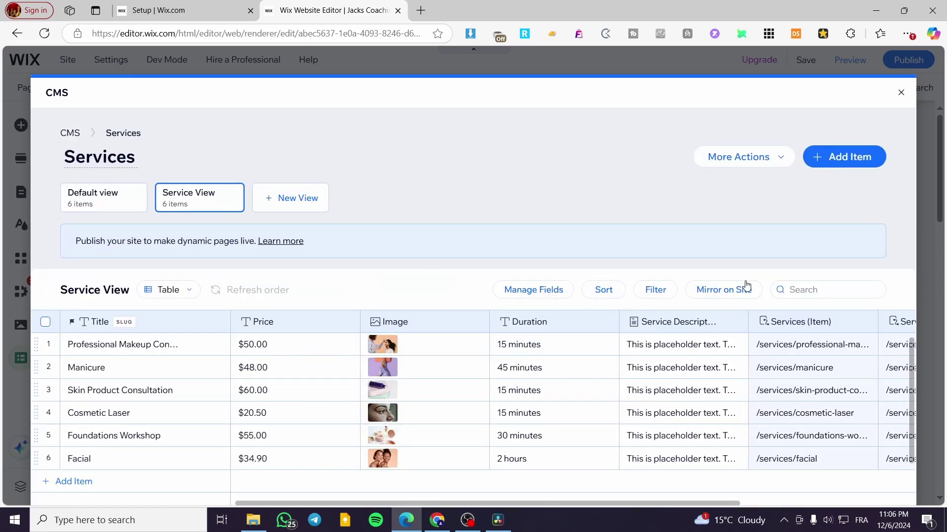
pyautogui.moveTo(534, 498)
pyautogui.mouseDown()
pyautogui.moveTo(681, 498)
pyautogui.moveTo(534, 498)
pyautogui.mouseUp()
pyautogui.click(901, 92)
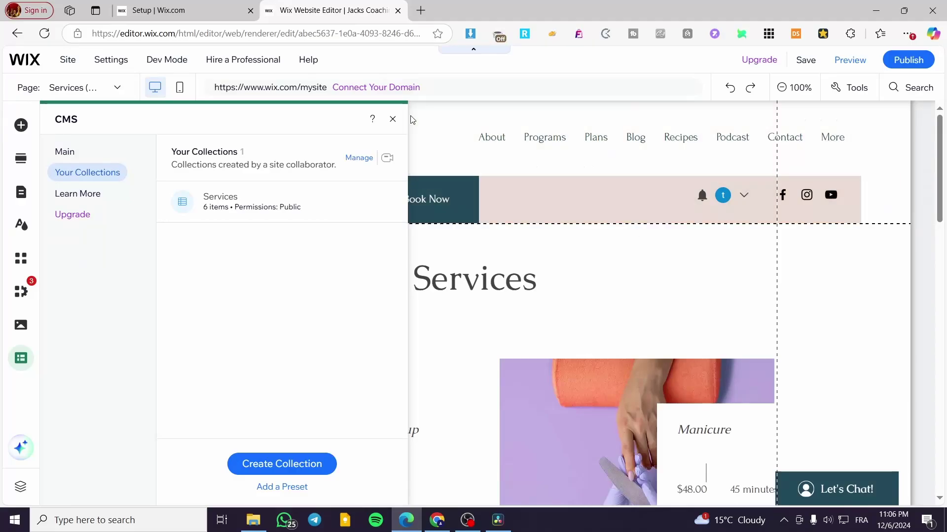
pyautogui.click(392, 118)
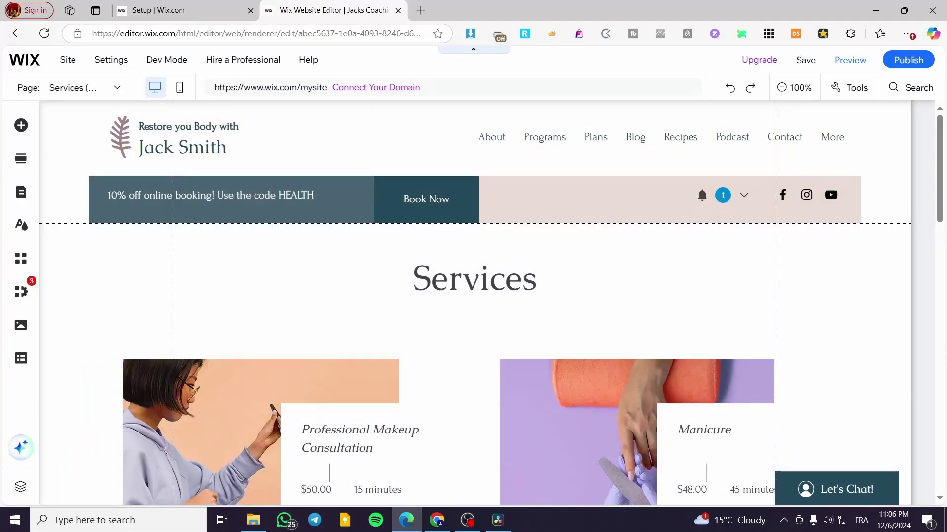
# Step: Look through the whole Services list page, examining its service cards and Read More buttons down to the footer
pyautogui.scroll(-8, 782, 270)
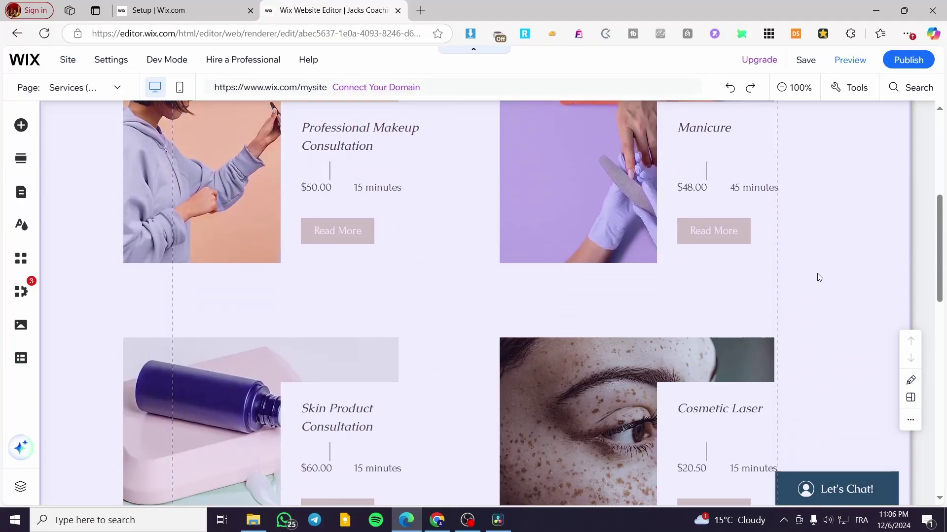
pyautogui.scroll(-9, 318, 328)
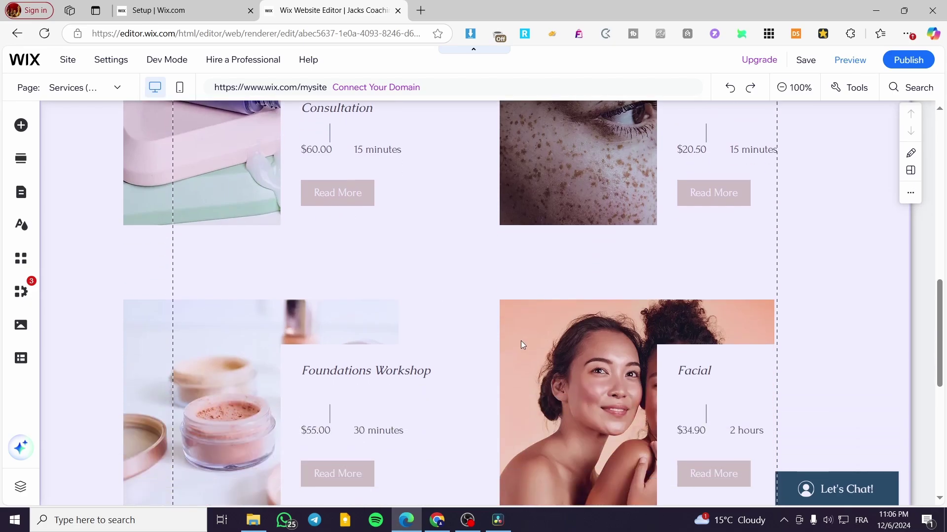
pyautogui.scroll(-4, 266, 349)
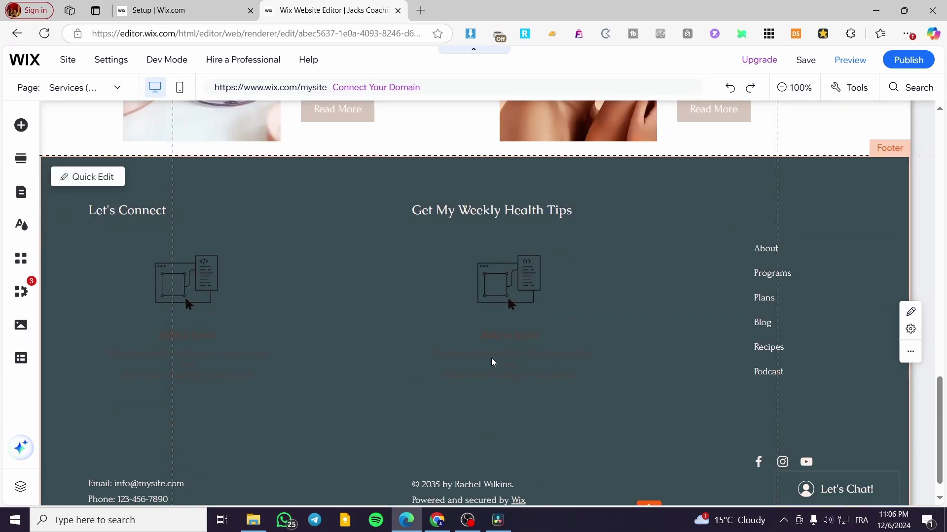
pyautogui.scroll(6, 325, 266)
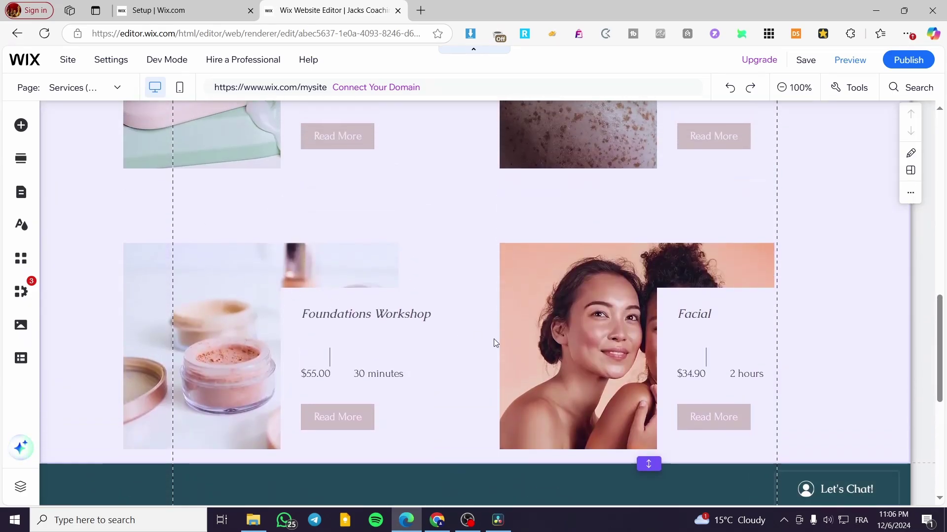
pyautogui.scroll(3, 600, 302)
pyautogui.scroll(-3, 398, 368)
pyautogui.scroll(2, 355, 315)
pyautogui.scroll(7, 355, 315)
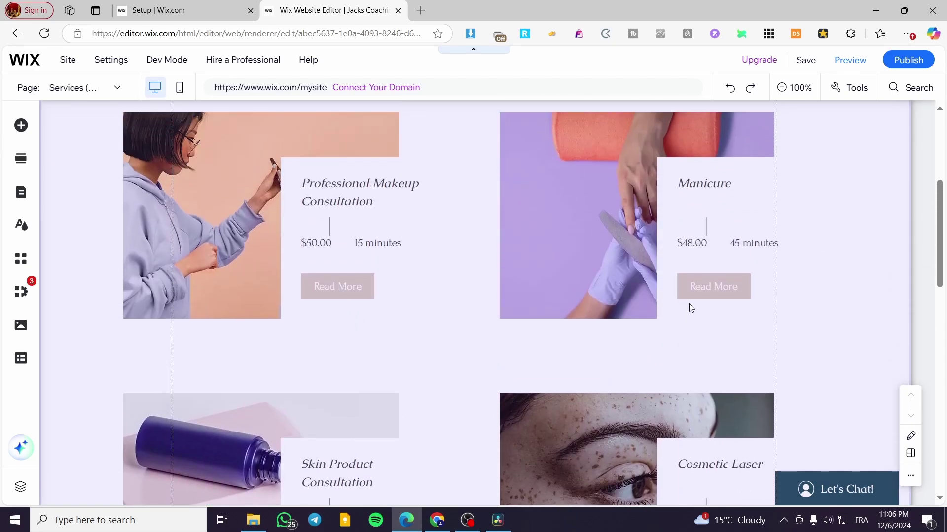
pyautogui.scroll(-9, 680, 302)
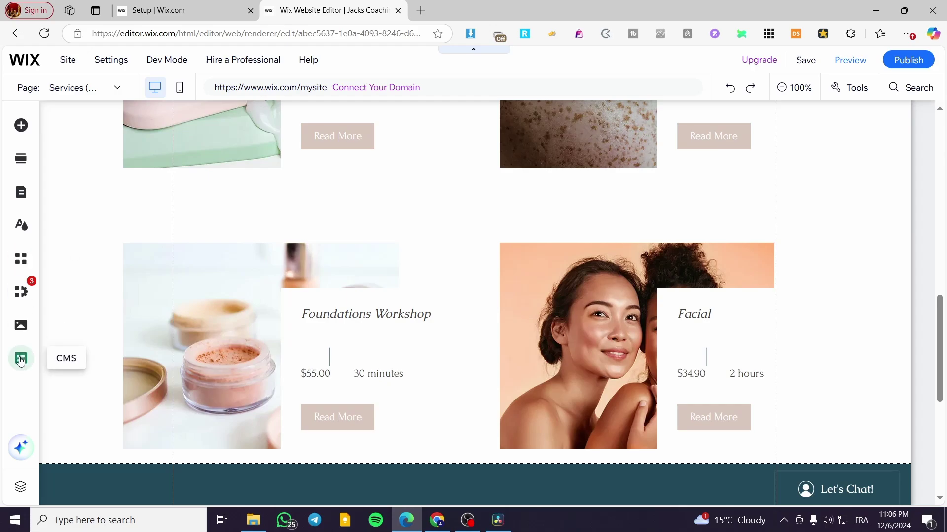
# Step: Review the CMS main options for collections, page connections, dynamic pages and content, with a brief check of the site dashboard
pyautogui.click(20, 359)
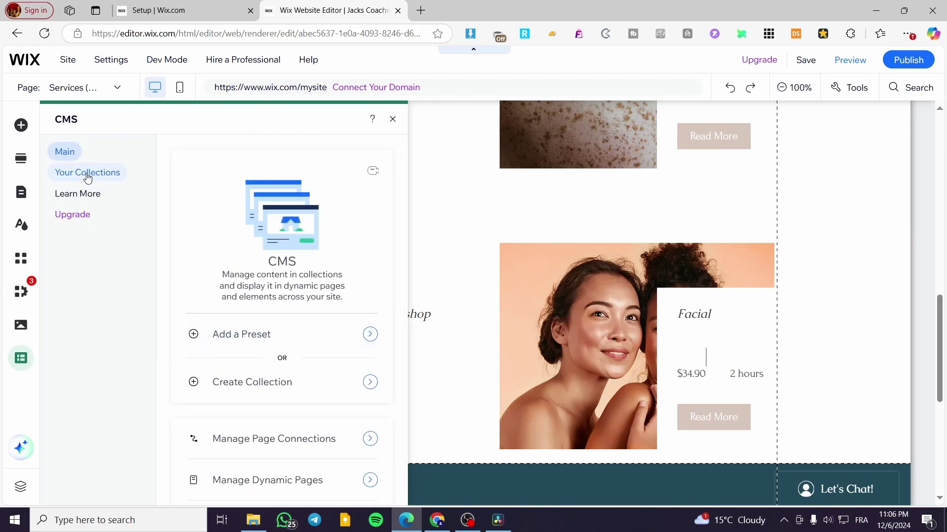
pyautogui.click(163, 10)
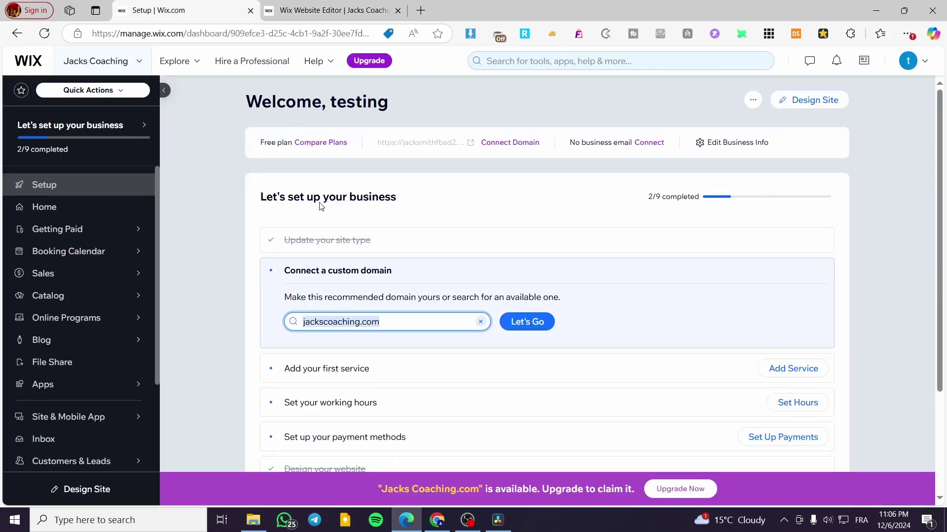
pyautogui.click(351, 8)
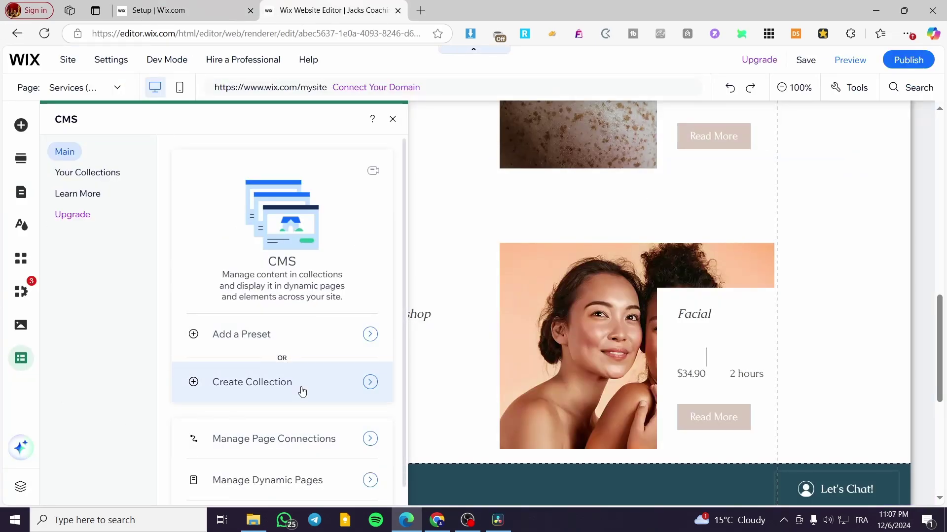
pyautogui.scroll(-1, 266, 389)
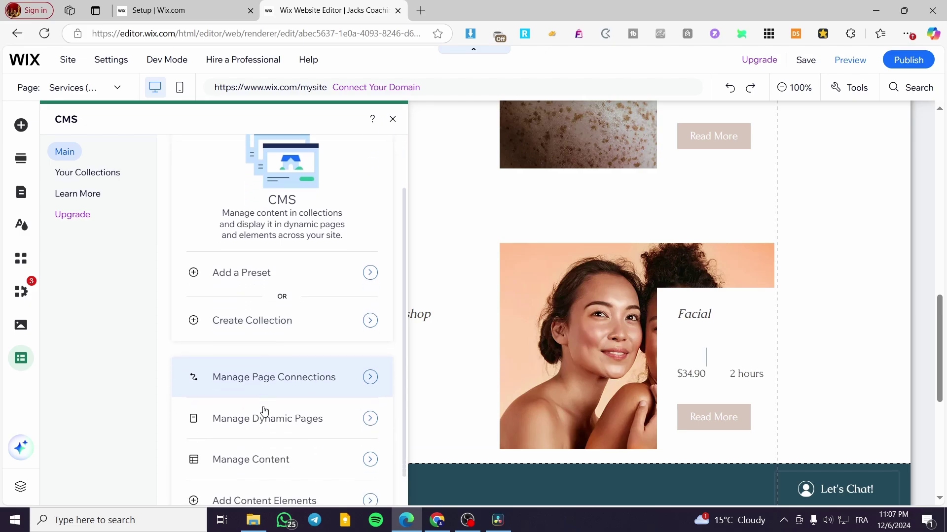
pyautogui.scroll(-1, 228, 402)
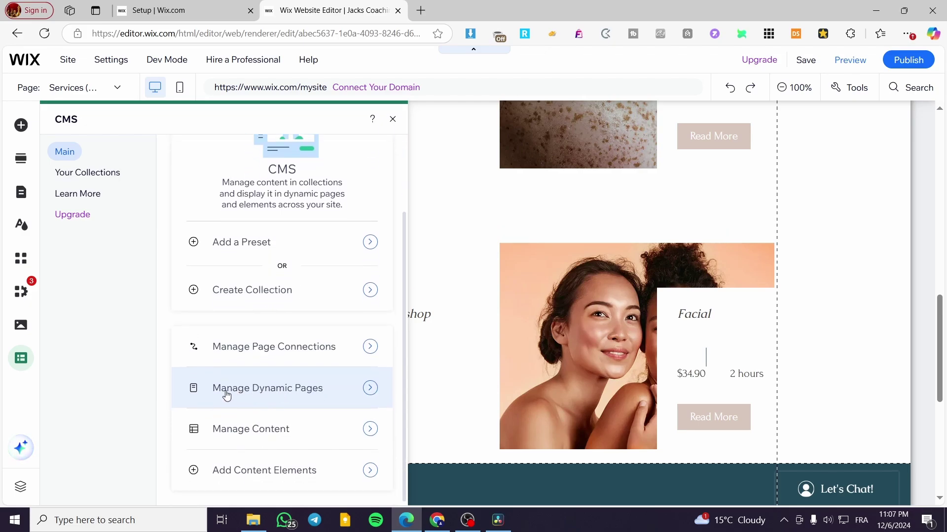
# Step: Add a dynamic page of the Item page type for the Services collection to the site
pyautogui.click(265, 393)
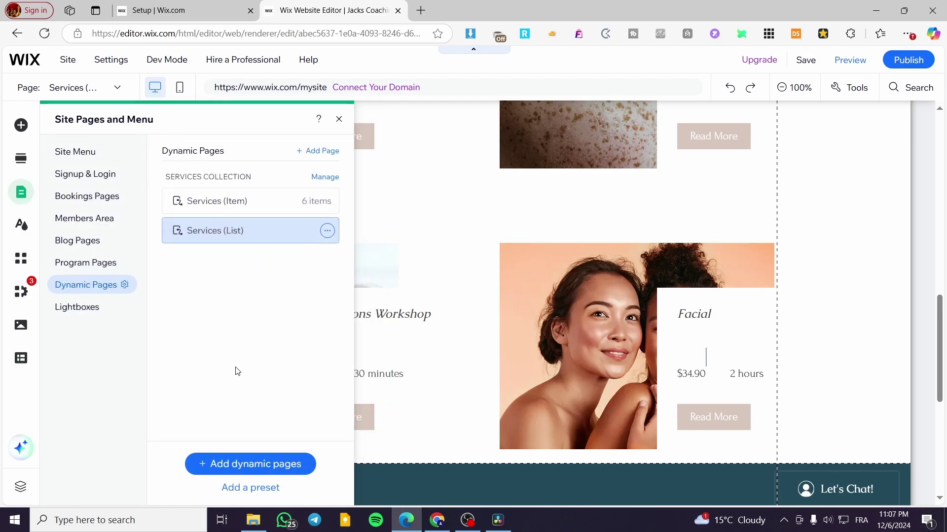
pyautogui.click(123, 284)
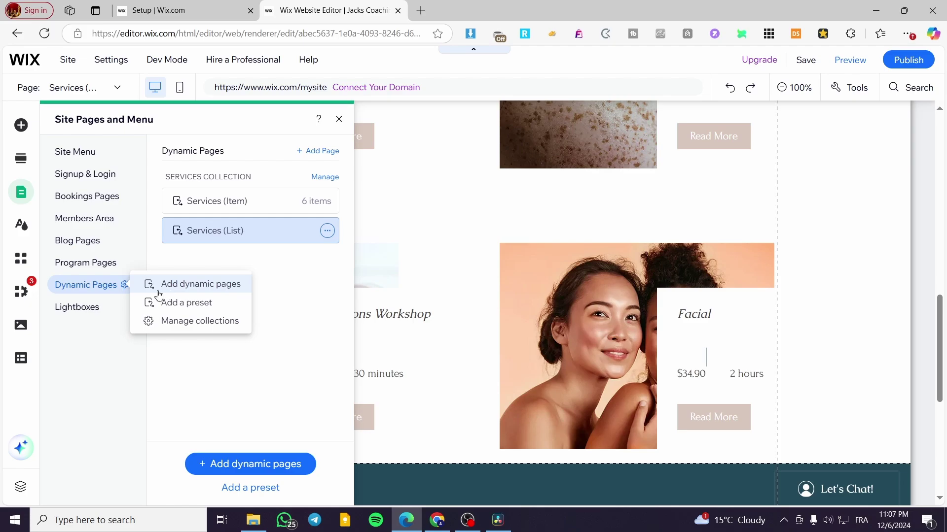
pyautogui.click(214, 285)
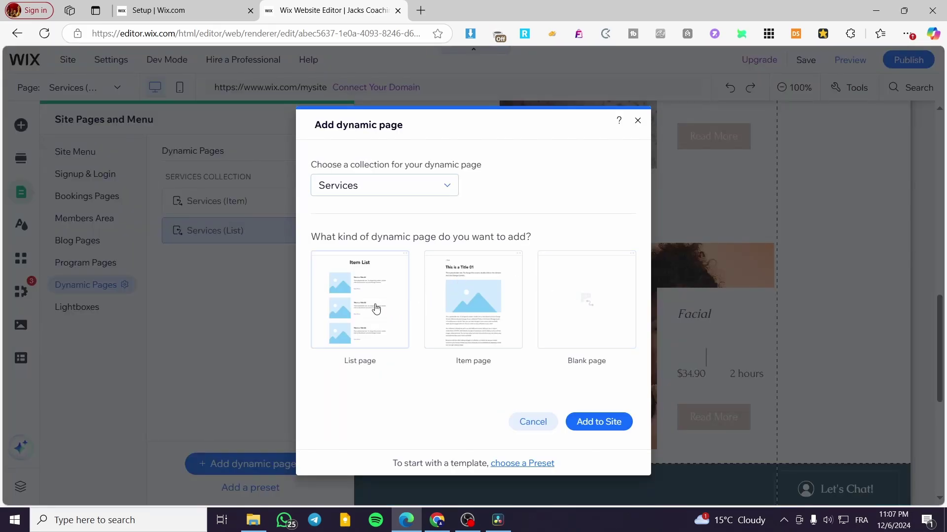
pyautogui.click(483, 302)
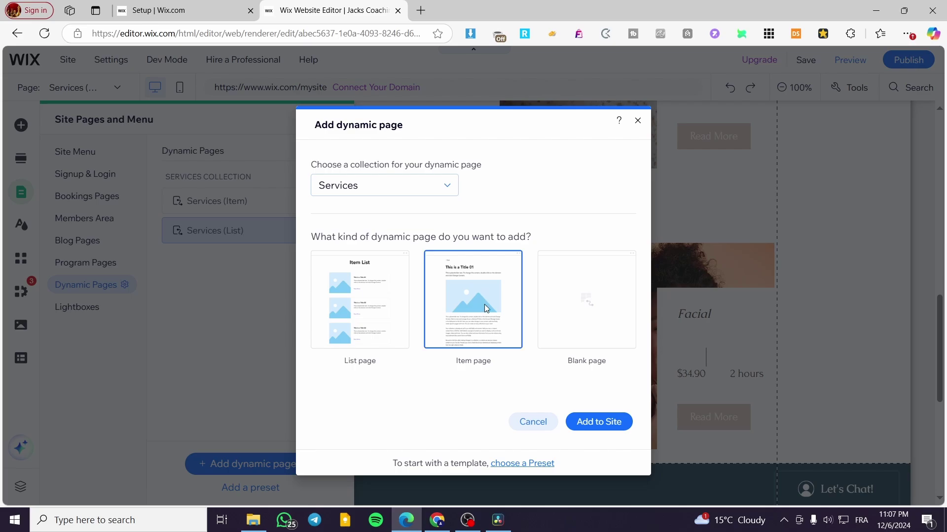
pyautogui.click(606, 425)
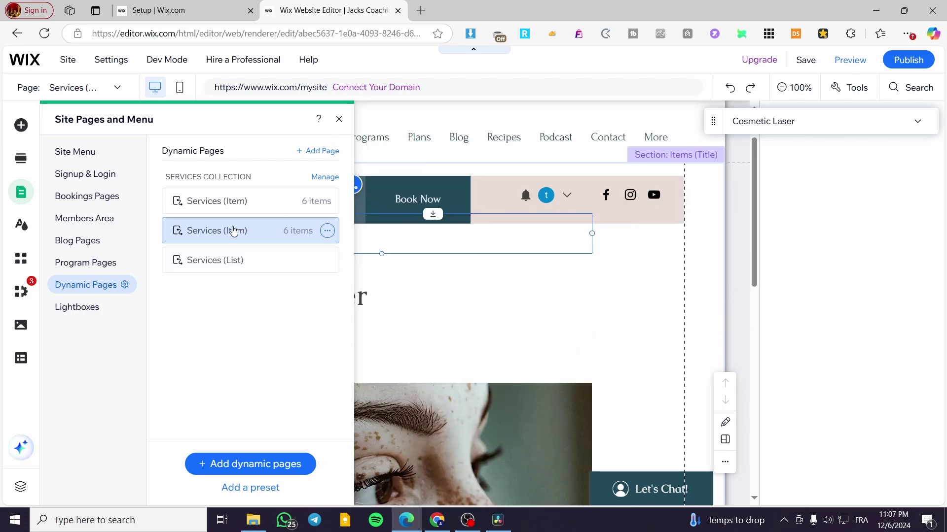
# Step: Move the item selector clear of the text connection settings and inspect the datasets and fields available for the selected text
pyautogui.click(339, 119)
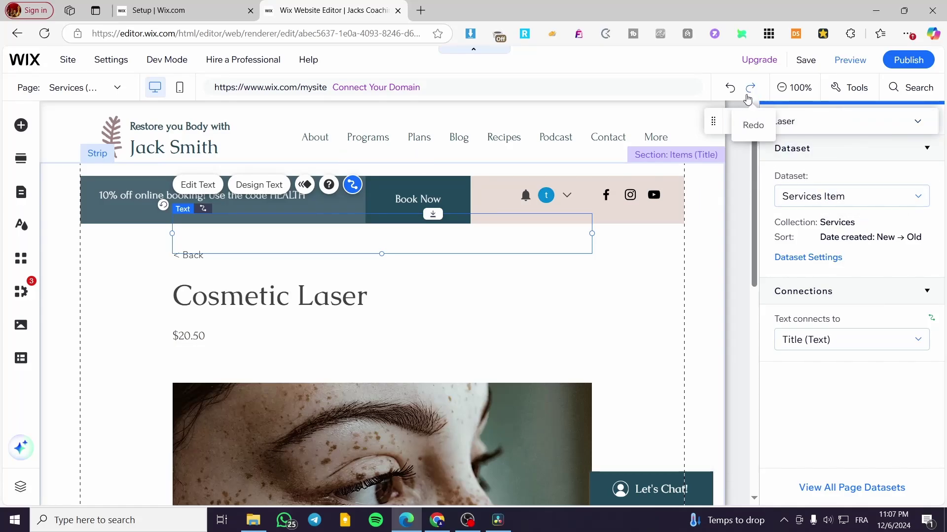
pyautogui.moveTo(728, 123); pyautogui.dragTo(514, 116)
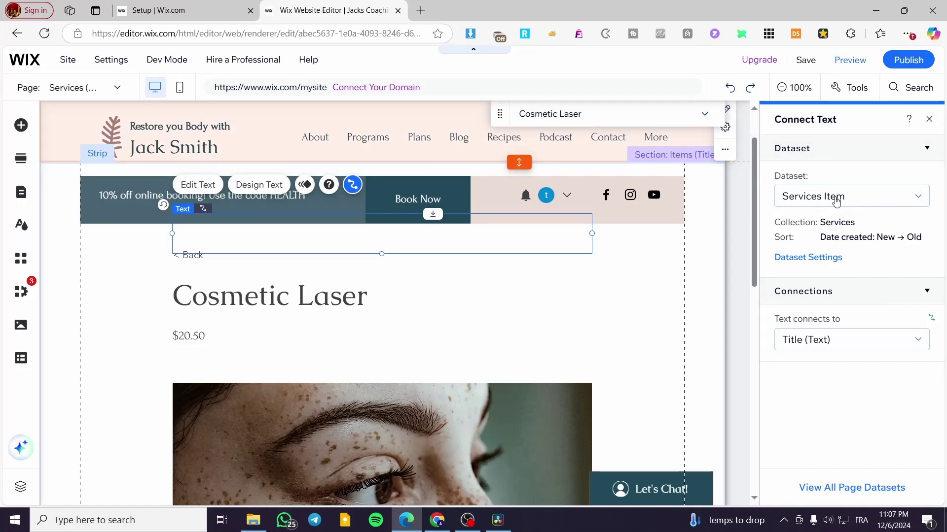
pyautogui.click(884, 200)
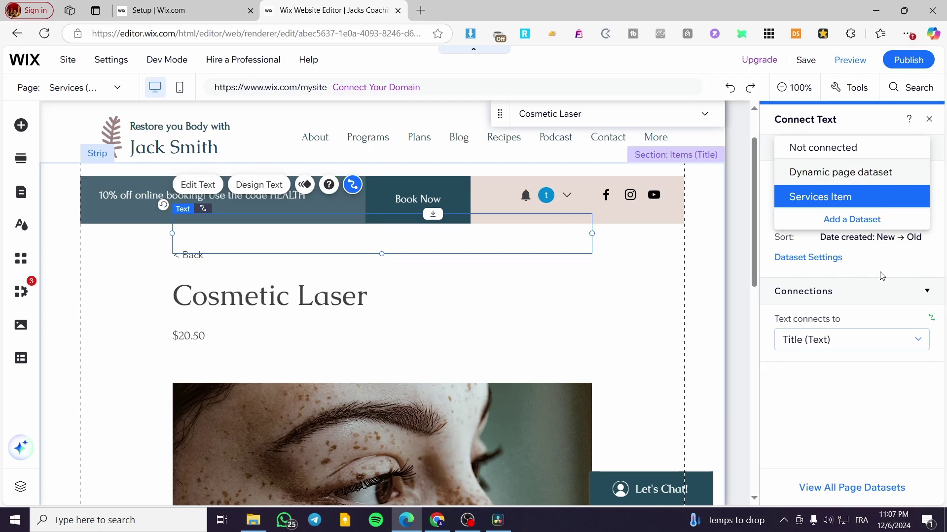
pyautogui.click(920, 269)
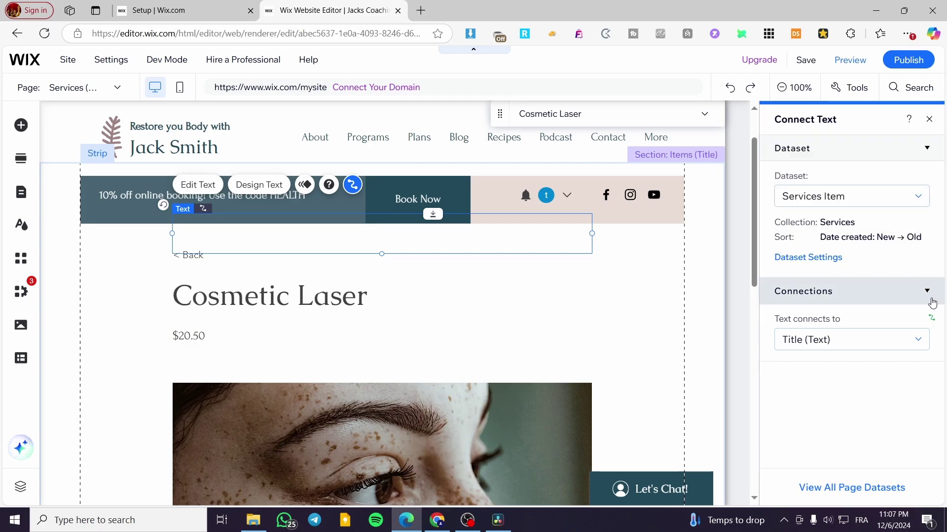
pyautogui.click(923, 340)
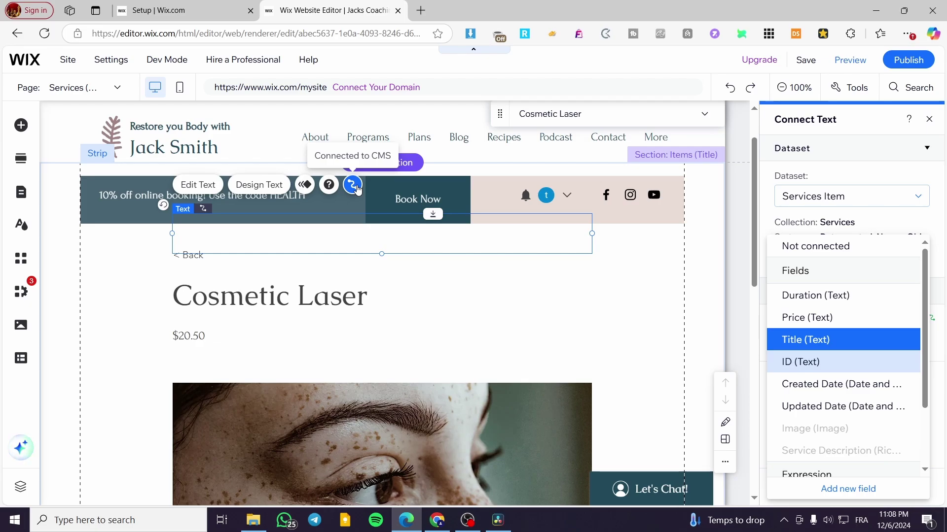
# Step: Select the item page's main strip and inspect its available datasets, keeping Services Item as the connected dataset
pyautogui.click(708, 275)
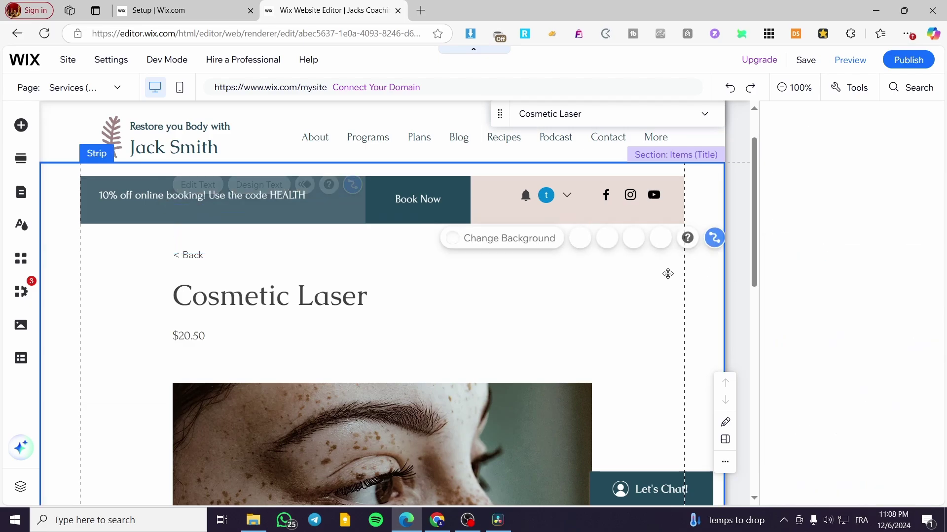
pyautogui.scroll(-5, 523, 315)
pyautogui.scroll(4, 554, 300)
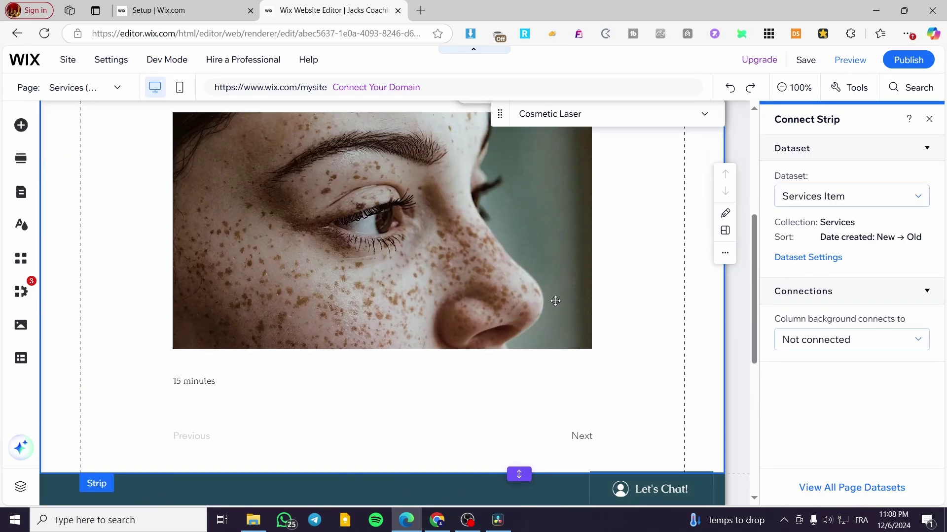
pyautogui.click(882, 205)
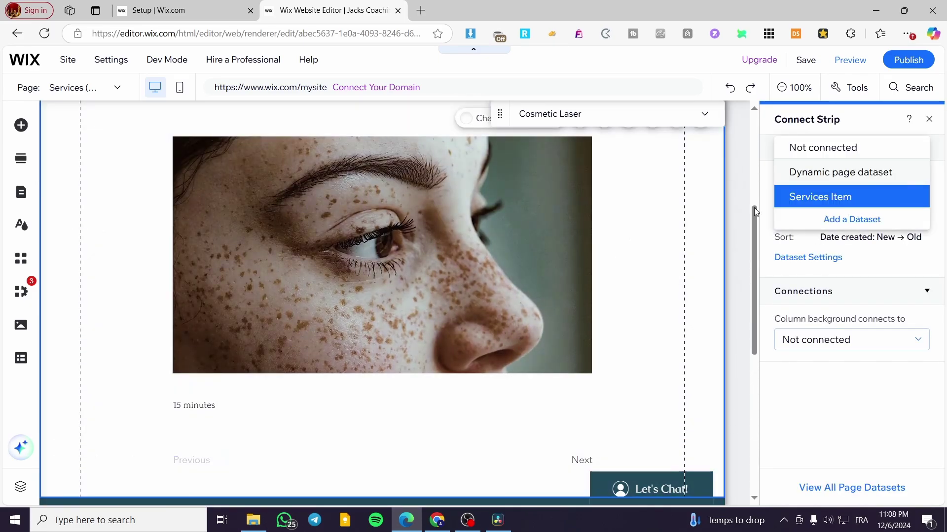
pyautogui.click(858, 197)
# Step: Switch the item page preview from Cosmetic Laser to the Facial service and look over its title, price, image and duration
pyautogui.scroll(1, 581, 294)
pyautogui.scroll(3, 582, 294)
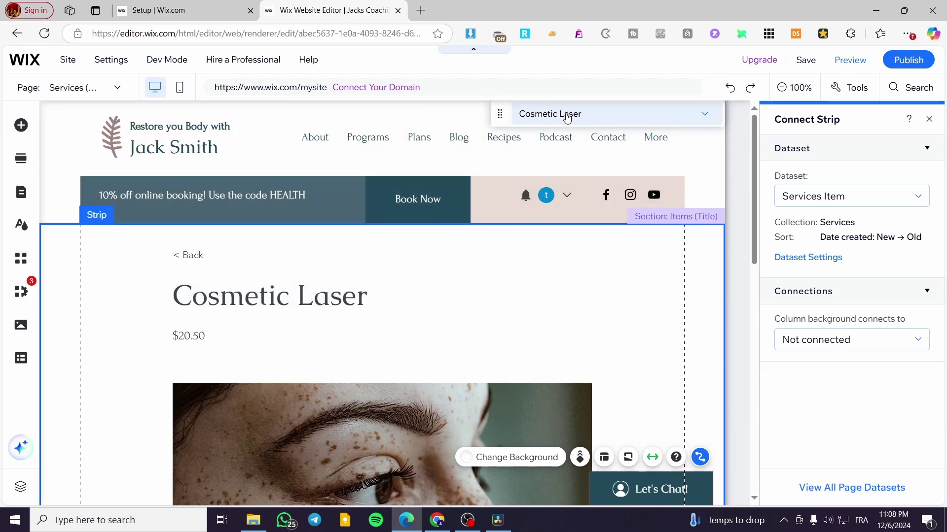
pyautogui.click(569, 114)
pyautogui.click(567, 158)
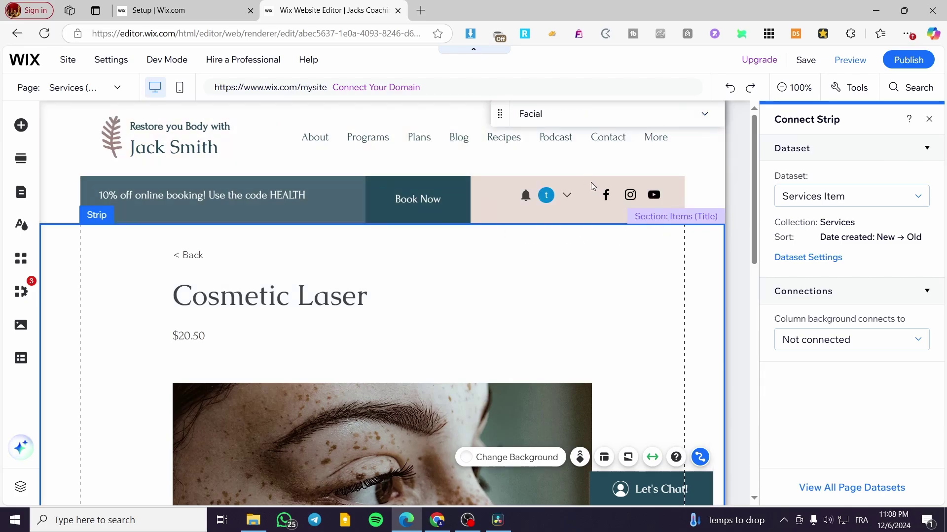
pyautogui.click(571, 118)
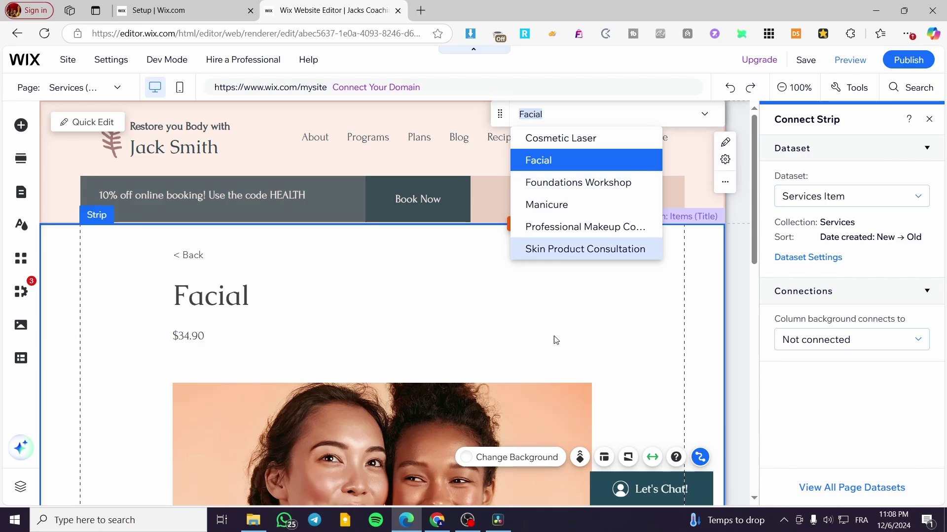
pyautogui.click(674, 341)
pyautogui.scroll(-1, 500, 325)
pyautogui.scroll(-5, 501, 325)
pyautogui.scroll(3, 501, 324)
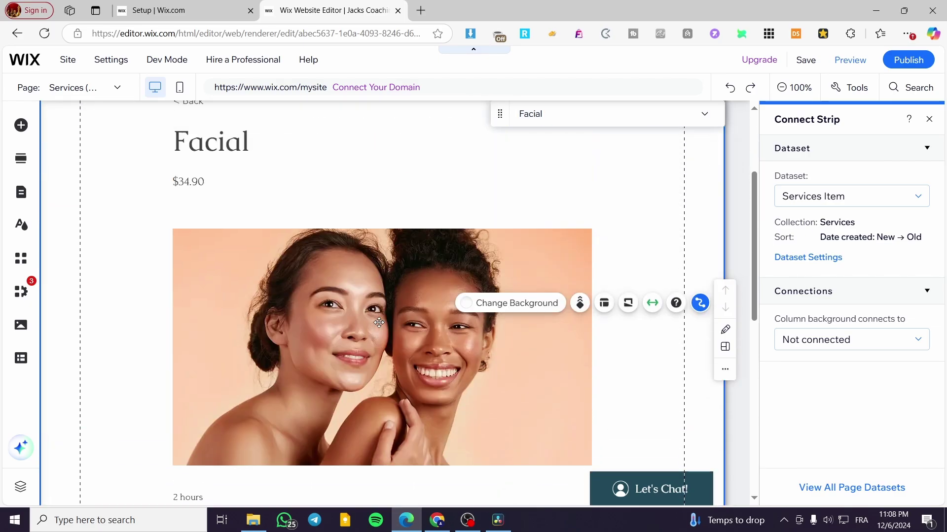
# Step: Preview the Professional Makeup Consultation service on the item page and check the site's list of dynamic pages for the Services collection
pyautogui.click(620, 117)
pyautogui.click(592, 226)
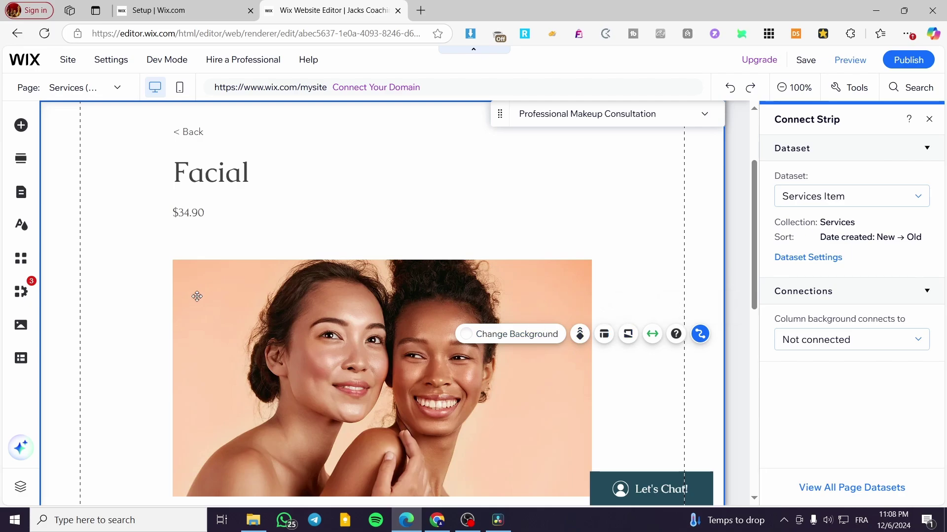
pyautogui.scroll(3, 196, 296)
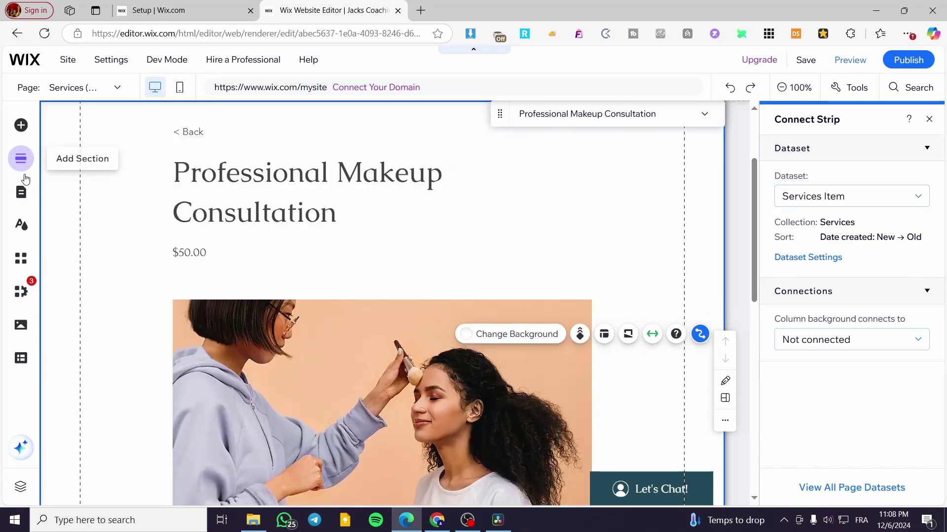
pyautogui.click(20, 193)
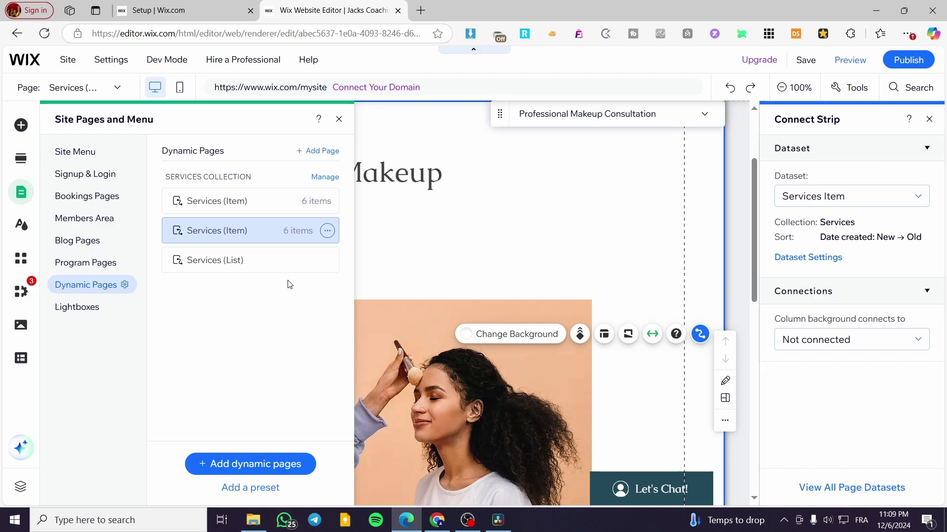
pyautogui.click(344, 119)
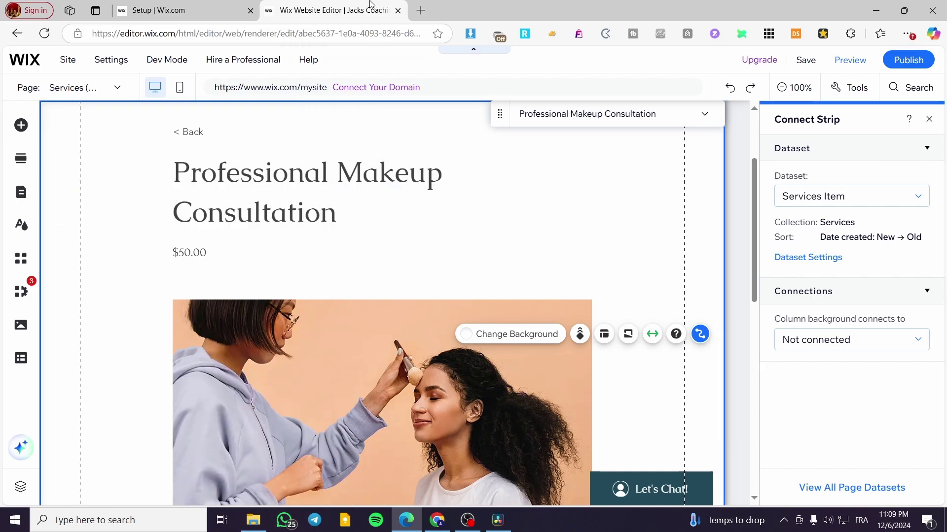